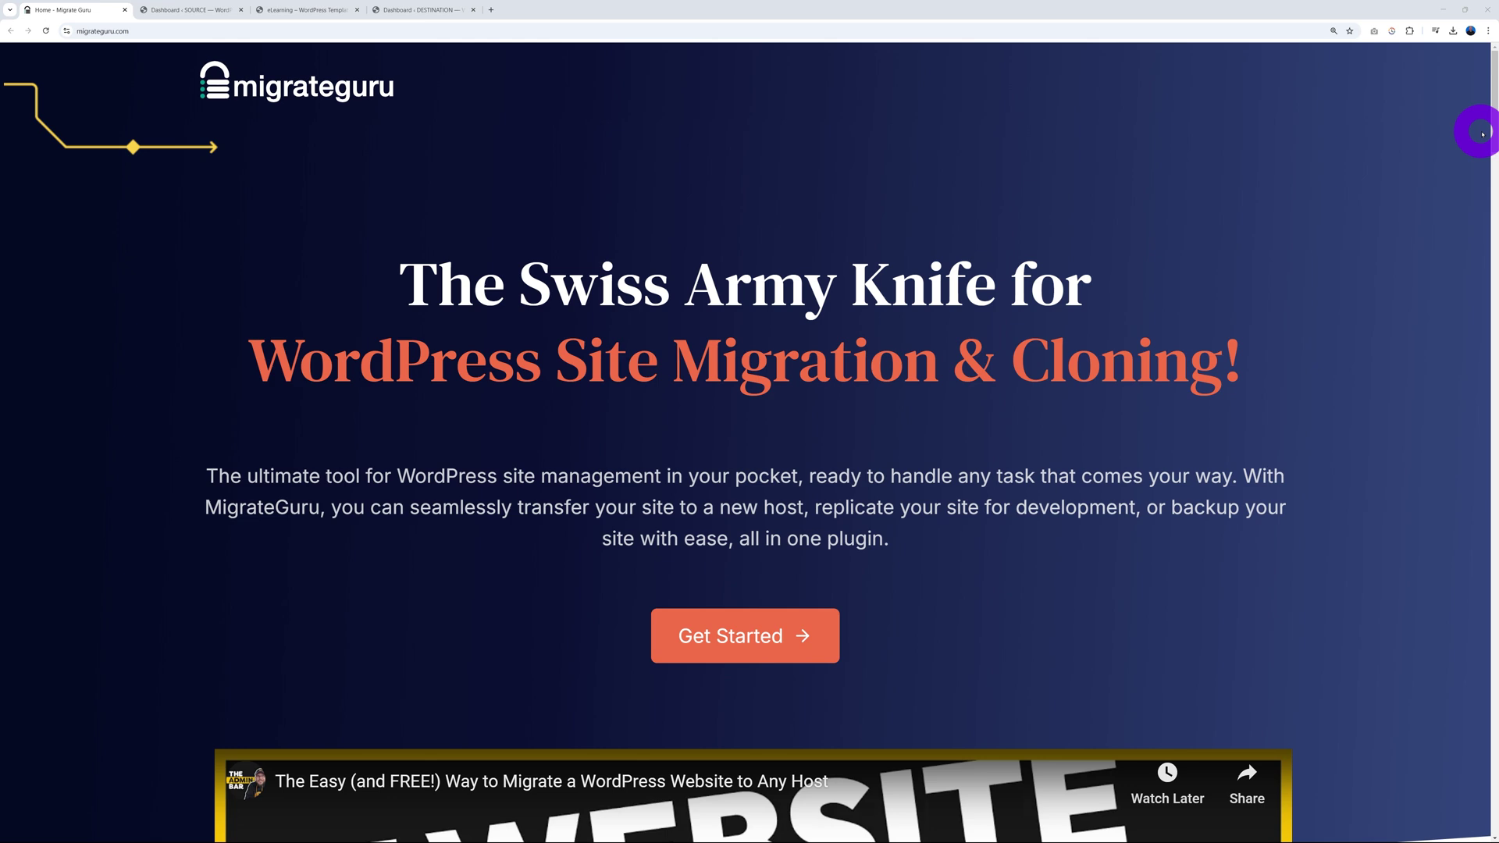
Step: Scroll the Migrate Guru homepage down to the four-step How it works guide
drag(1495, 129, 1483, 331)
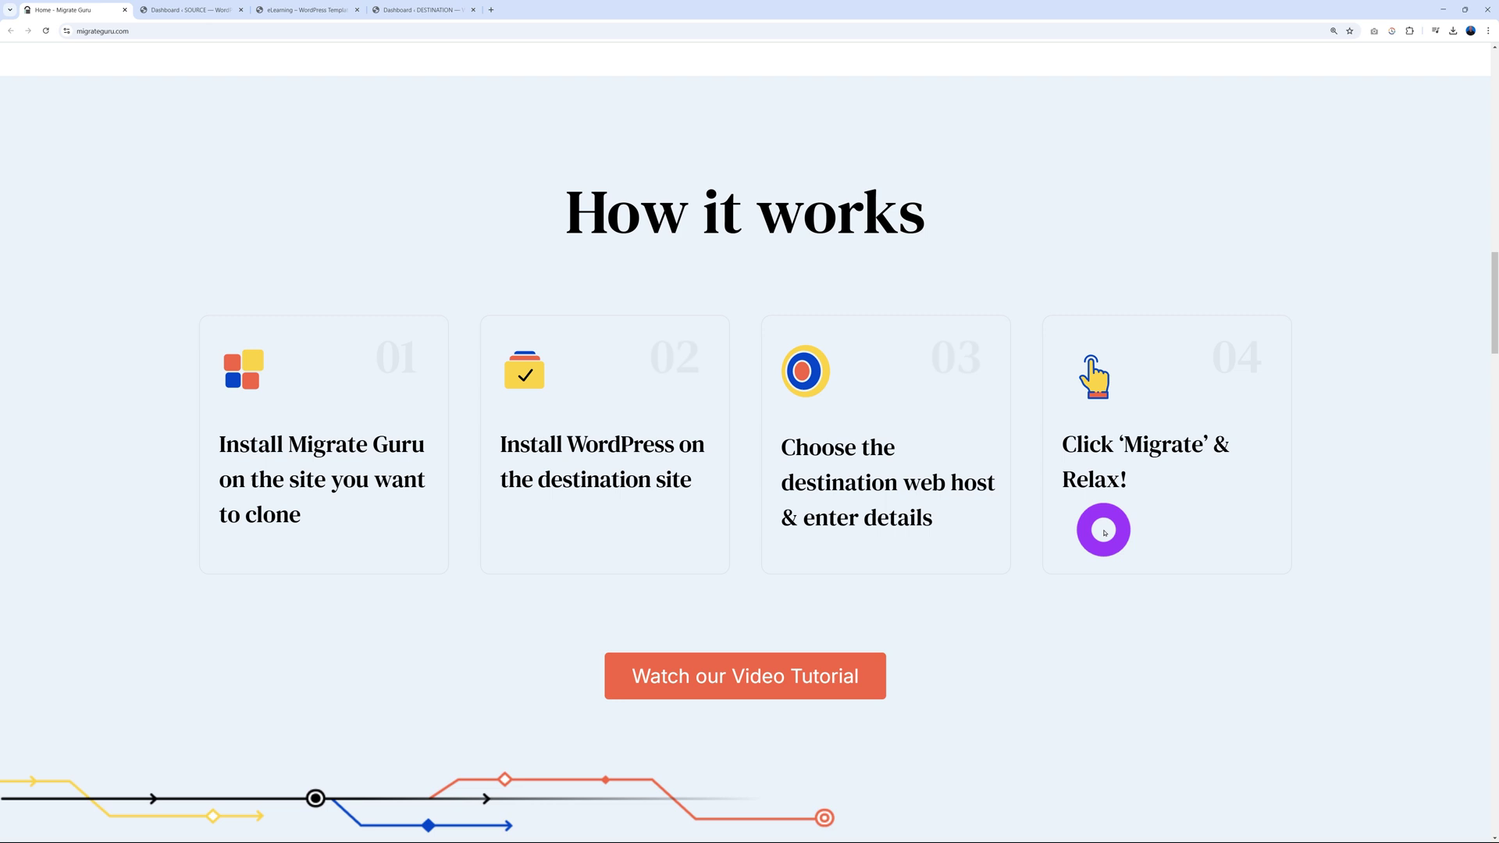
Step: Check the SOURCE site's dashboard and its Gobios homepage
click(207, 11)
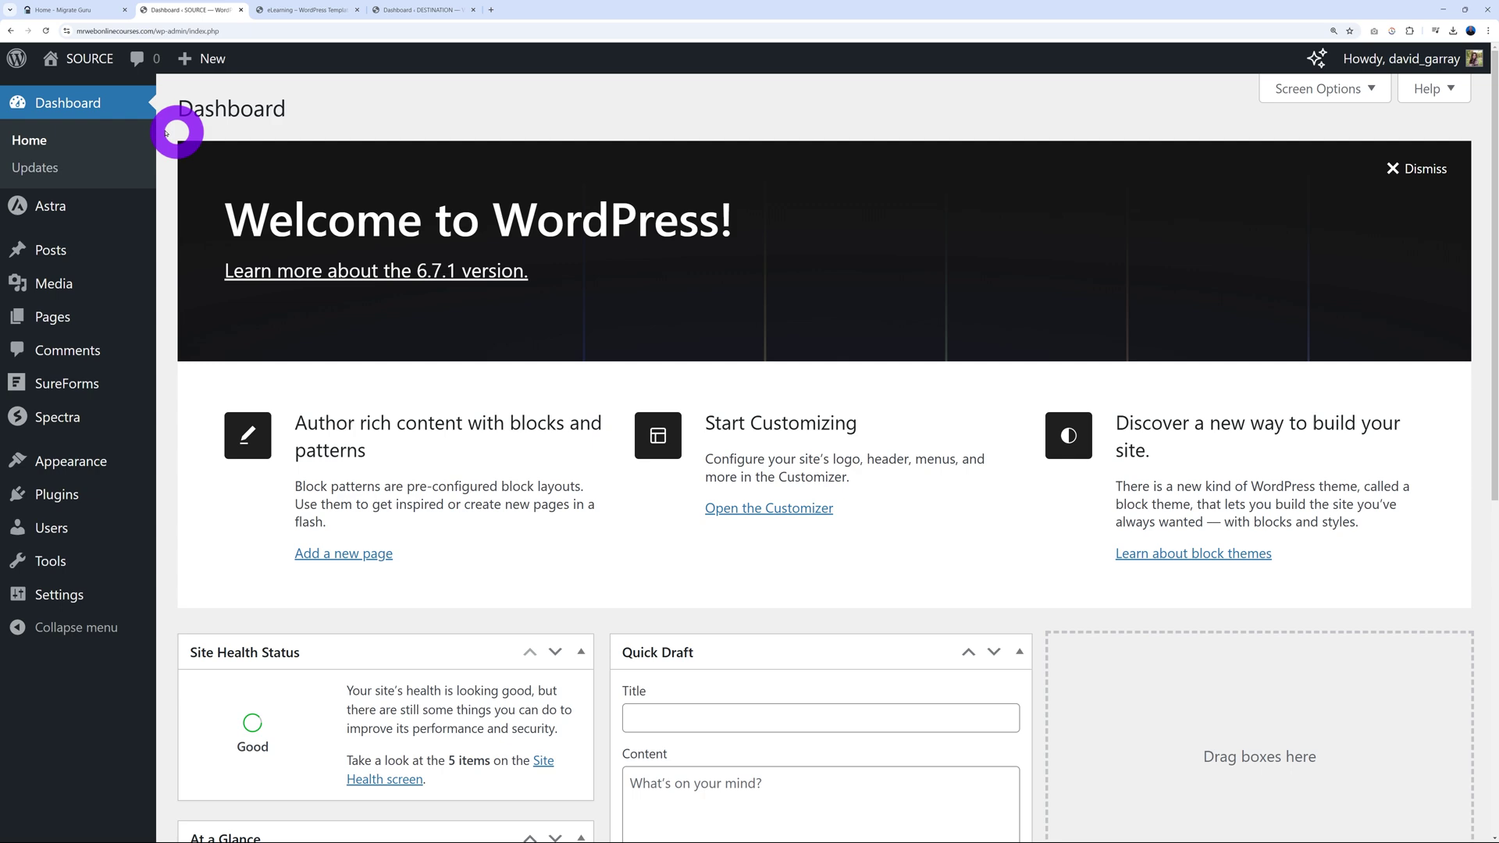
click(82, 97)
click(316, 10)
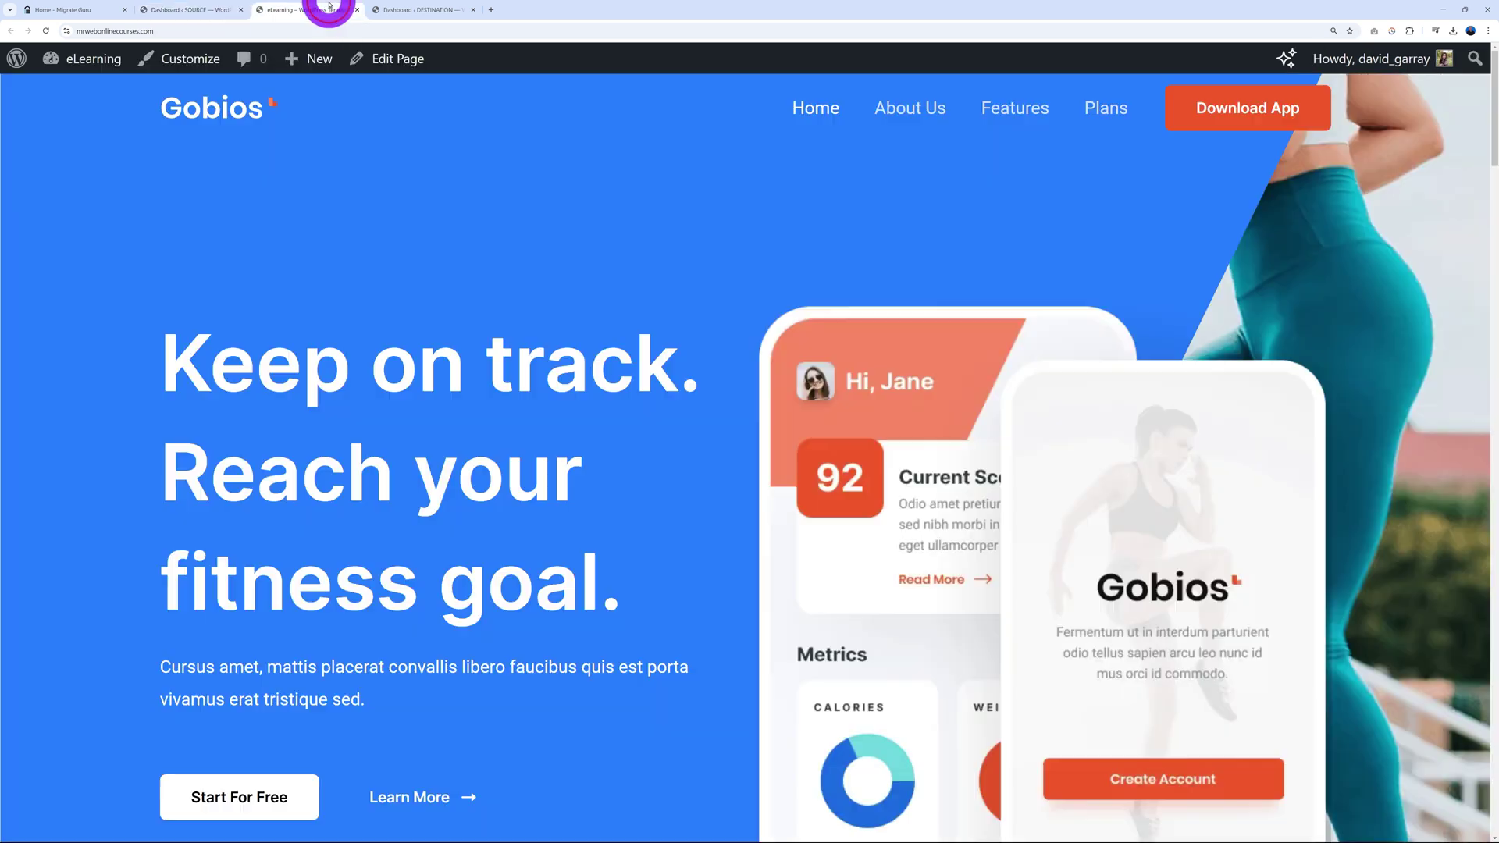
Step: Open the DESTINATION site's 'Hello world!' blog in a new tab, then return to the SOURCE dashboard
click(421, 9)
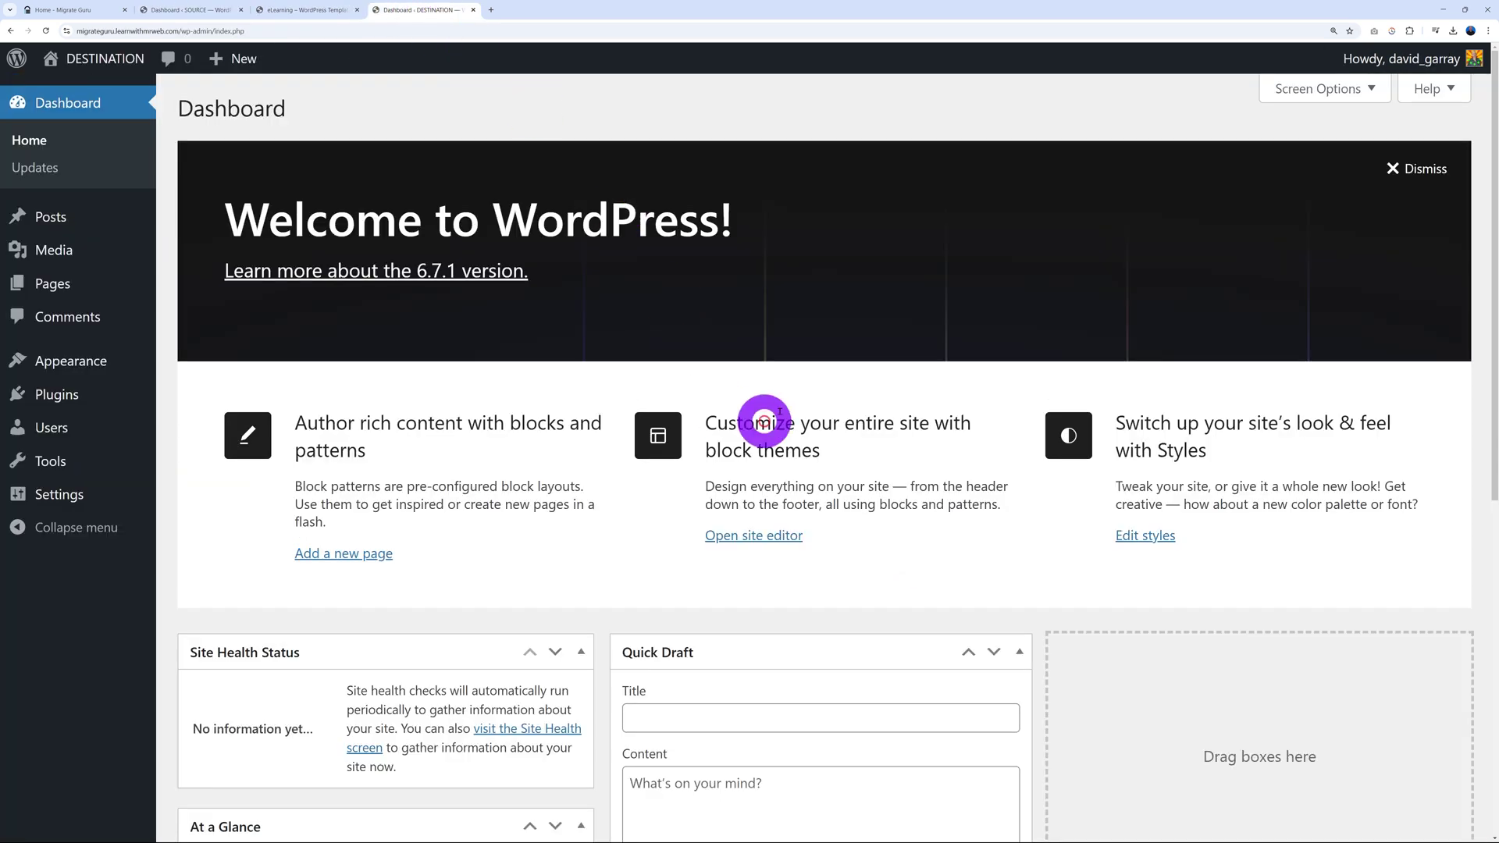
right_click(107, 59)
click(141, 68)
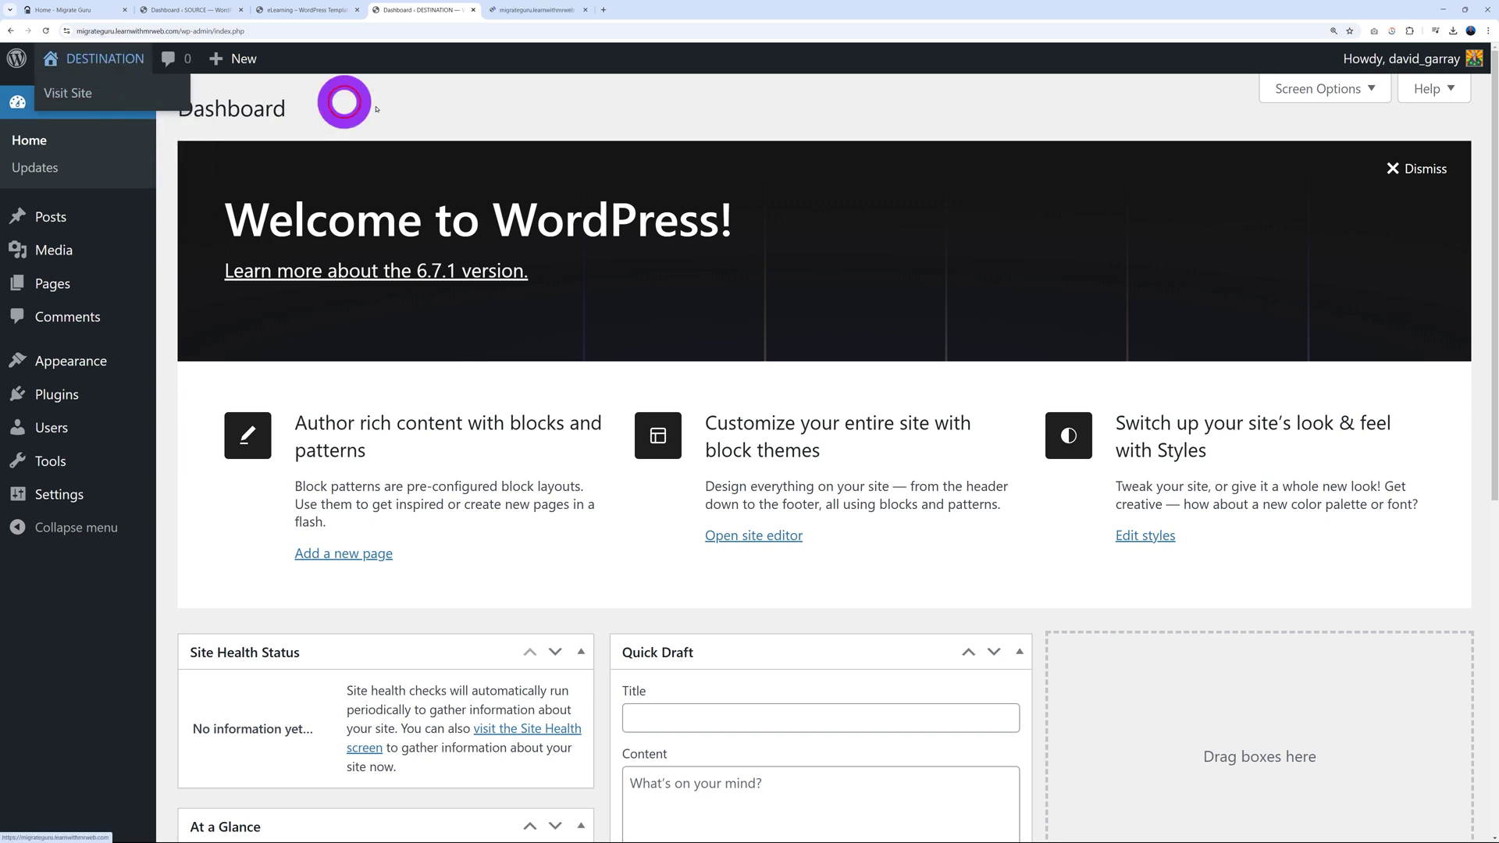
click(569, 11)
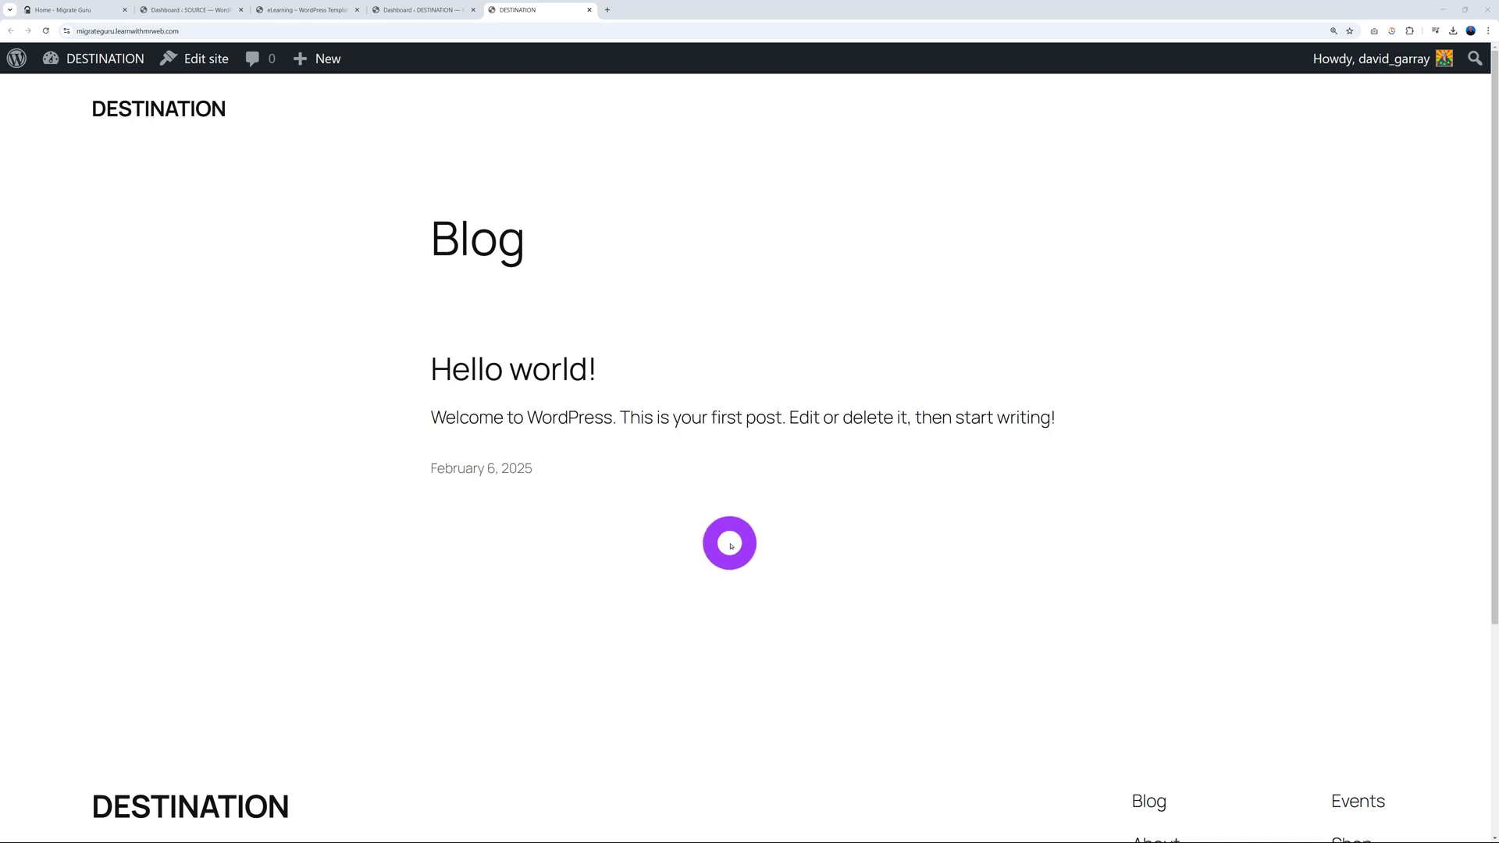
click(206, 11)
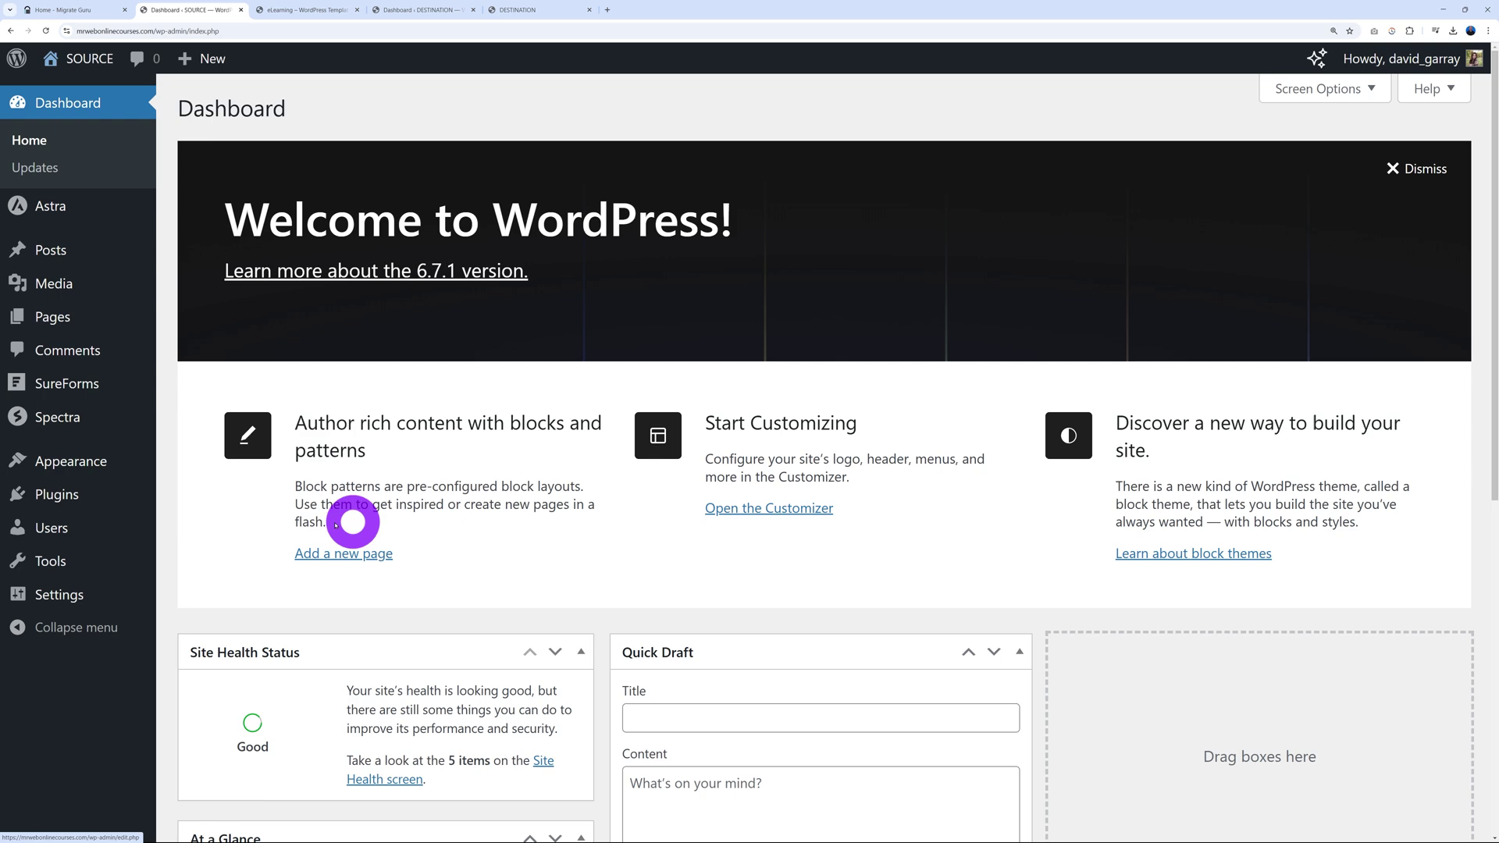
Step: Search 'migrate guru' on the SOURCE site, then install and activate the plugin
mouse_move(59, 502)
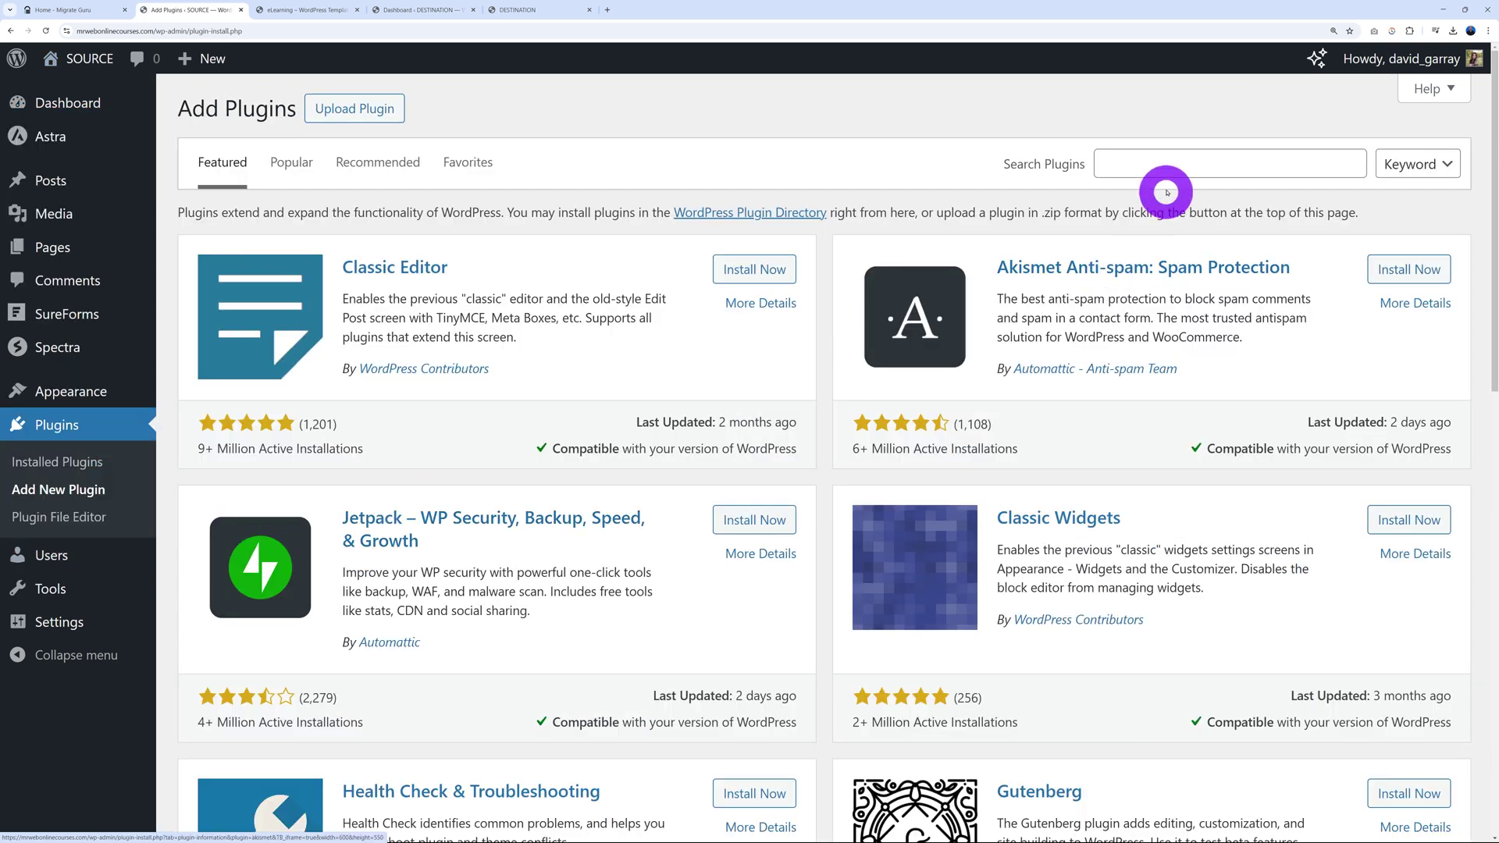
click(1166, 171)
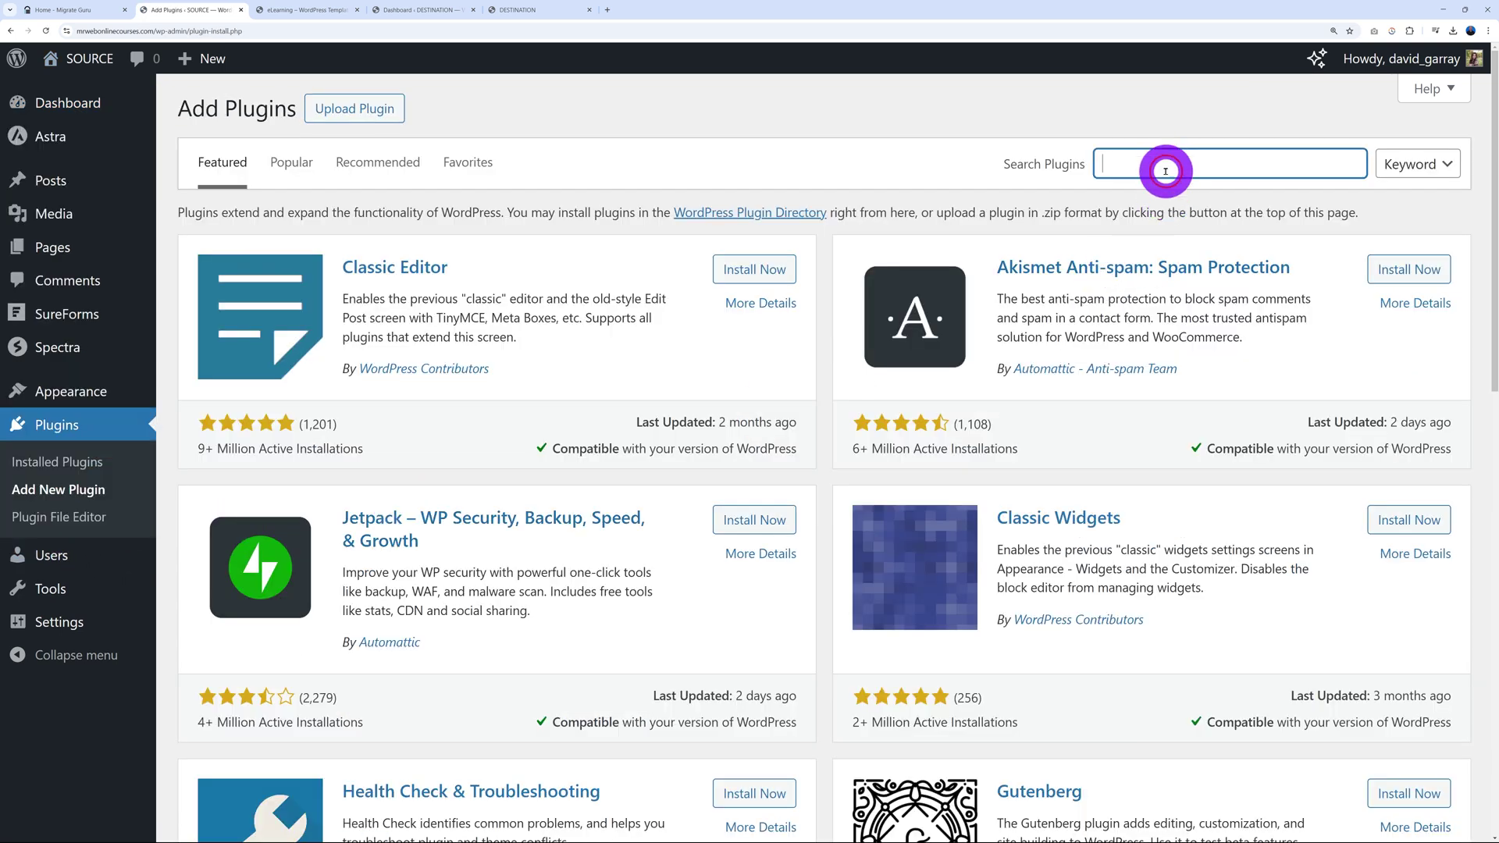
text(migrate guru)
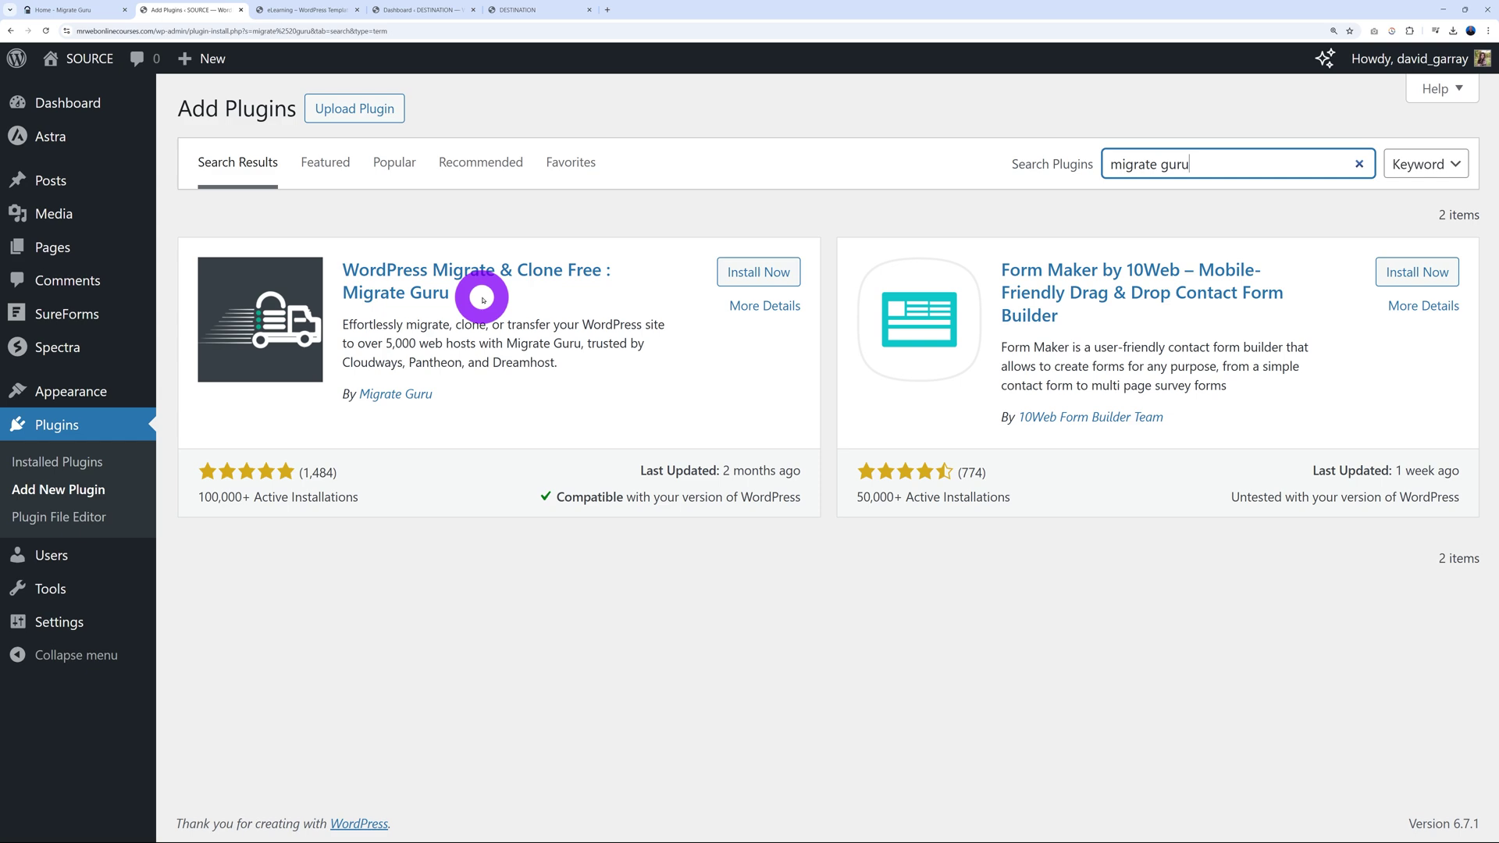
click(754, 271)
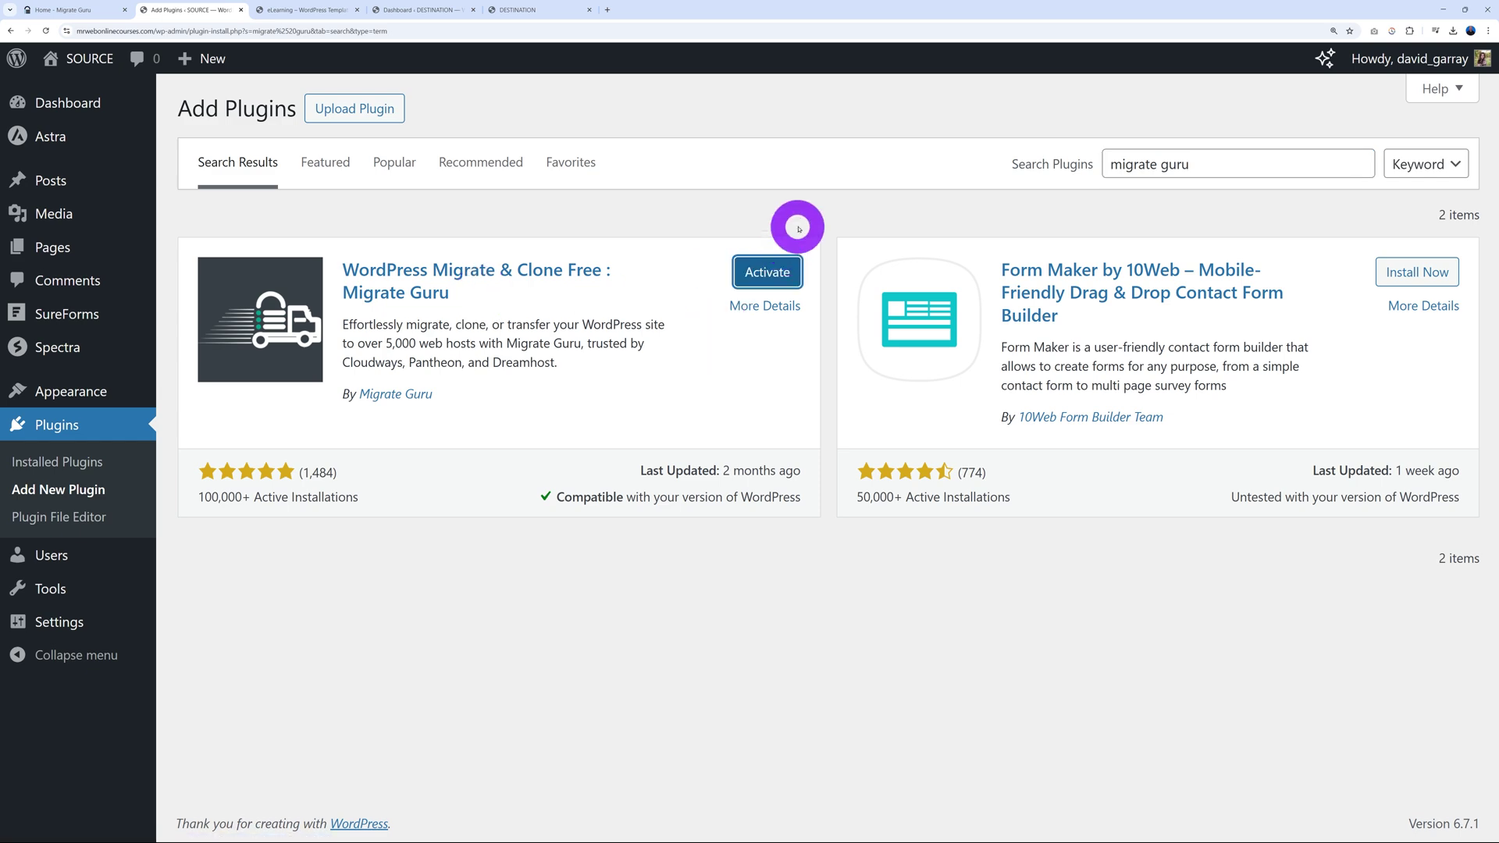
click(761, 271)
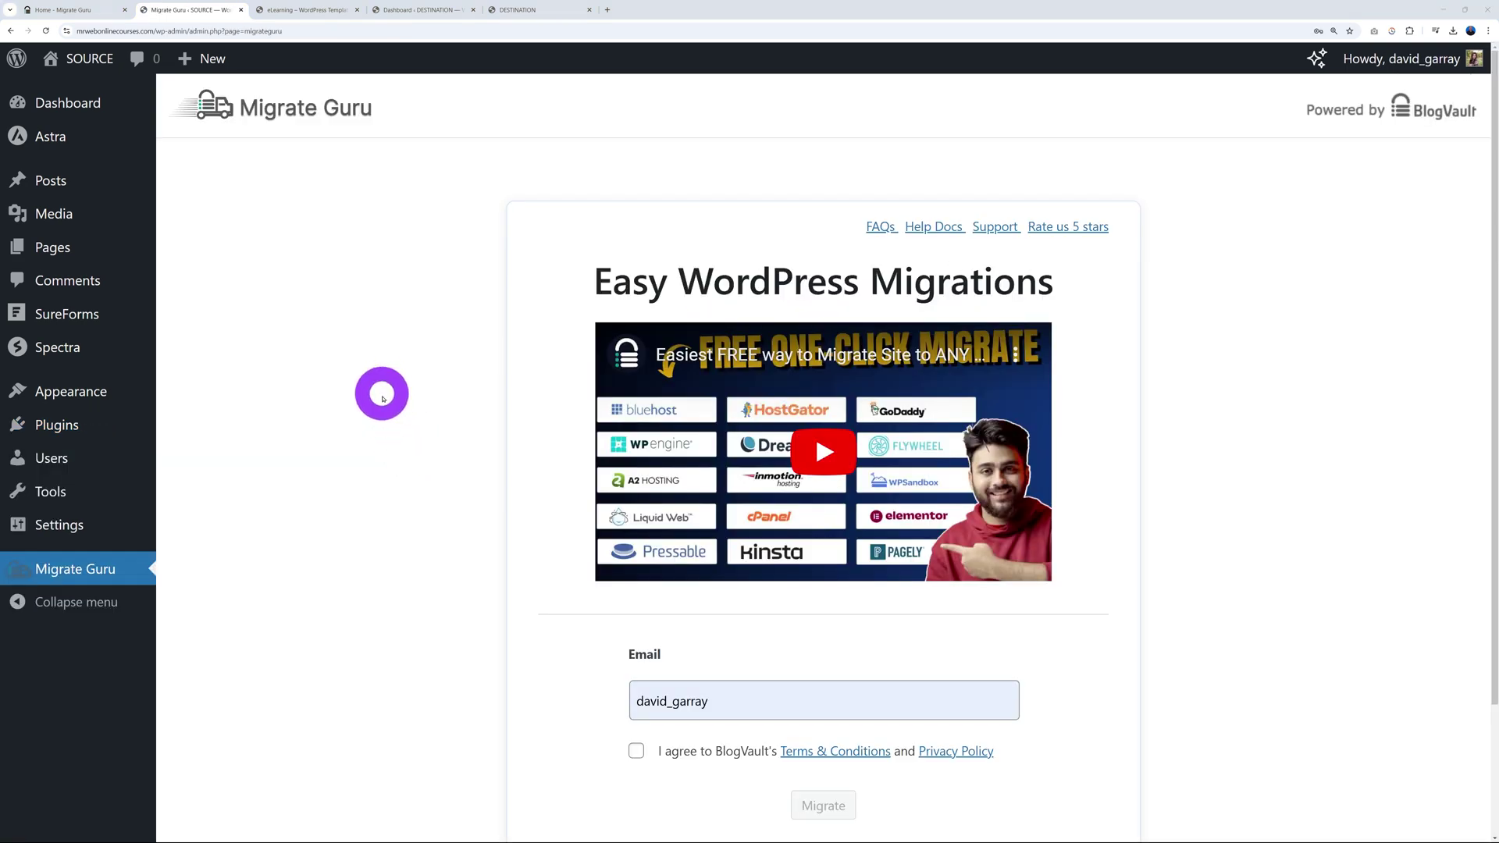
Step: Install and activate the Migrate Guru plugin on the DESTINATION site through Add New Plugin
click(400, 11)
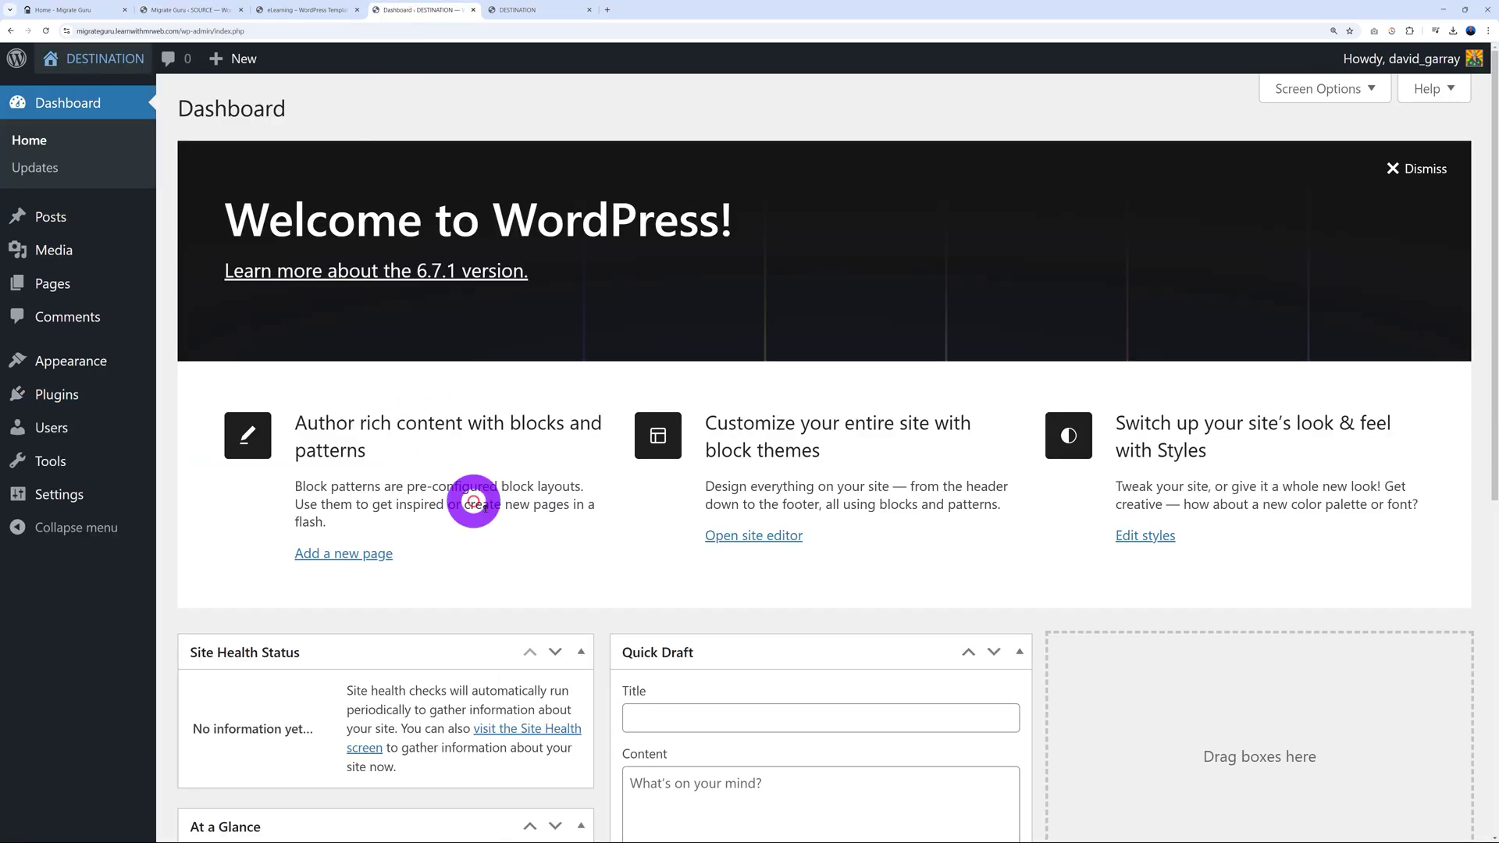
mouse_move(127, 392)
click(226, 426)
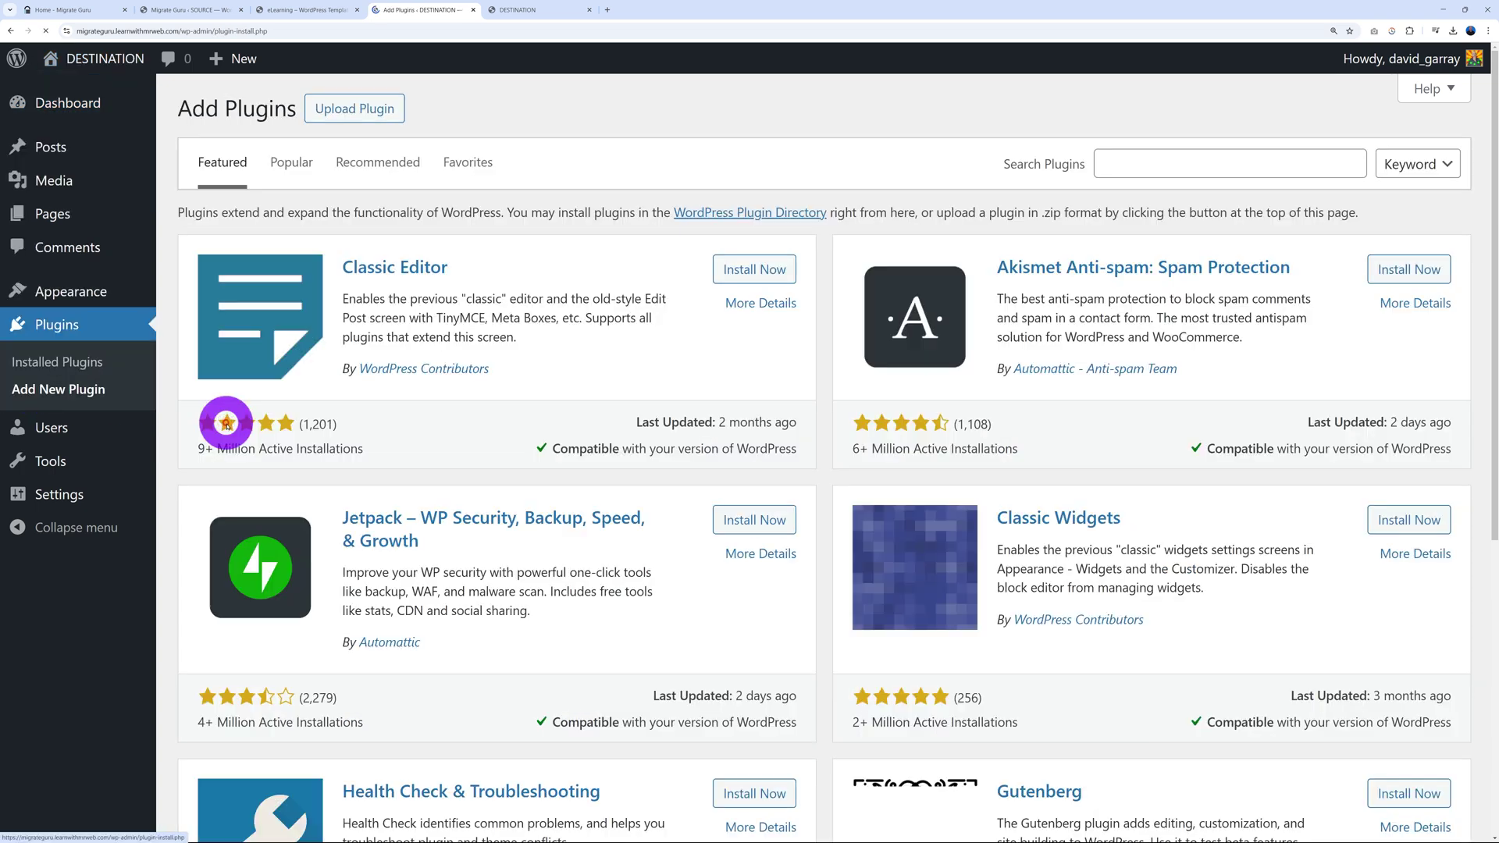
click(1117, 160)
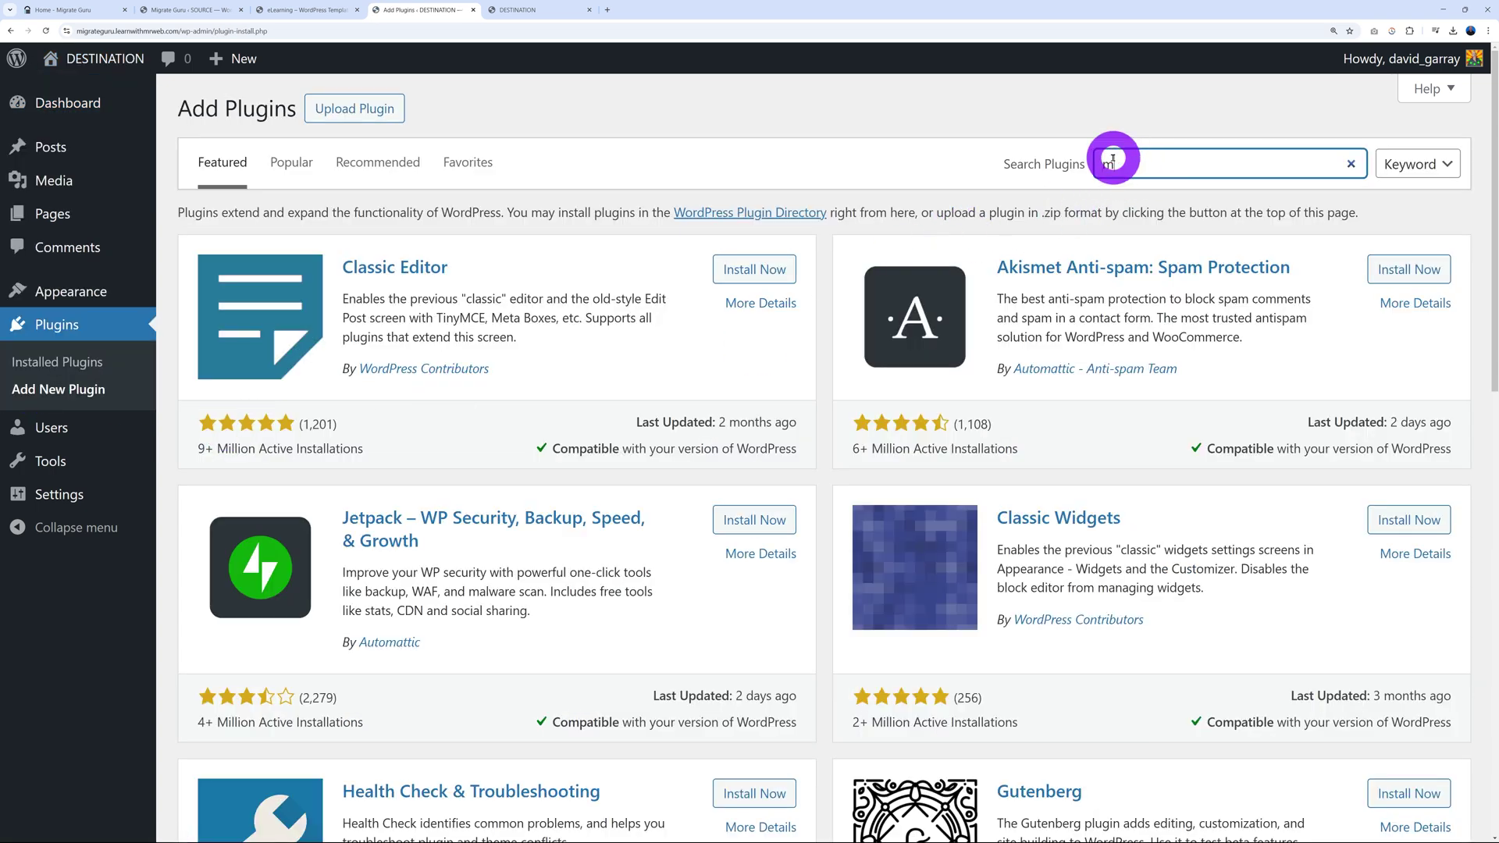
text(migrate guru)
click(764, 275)
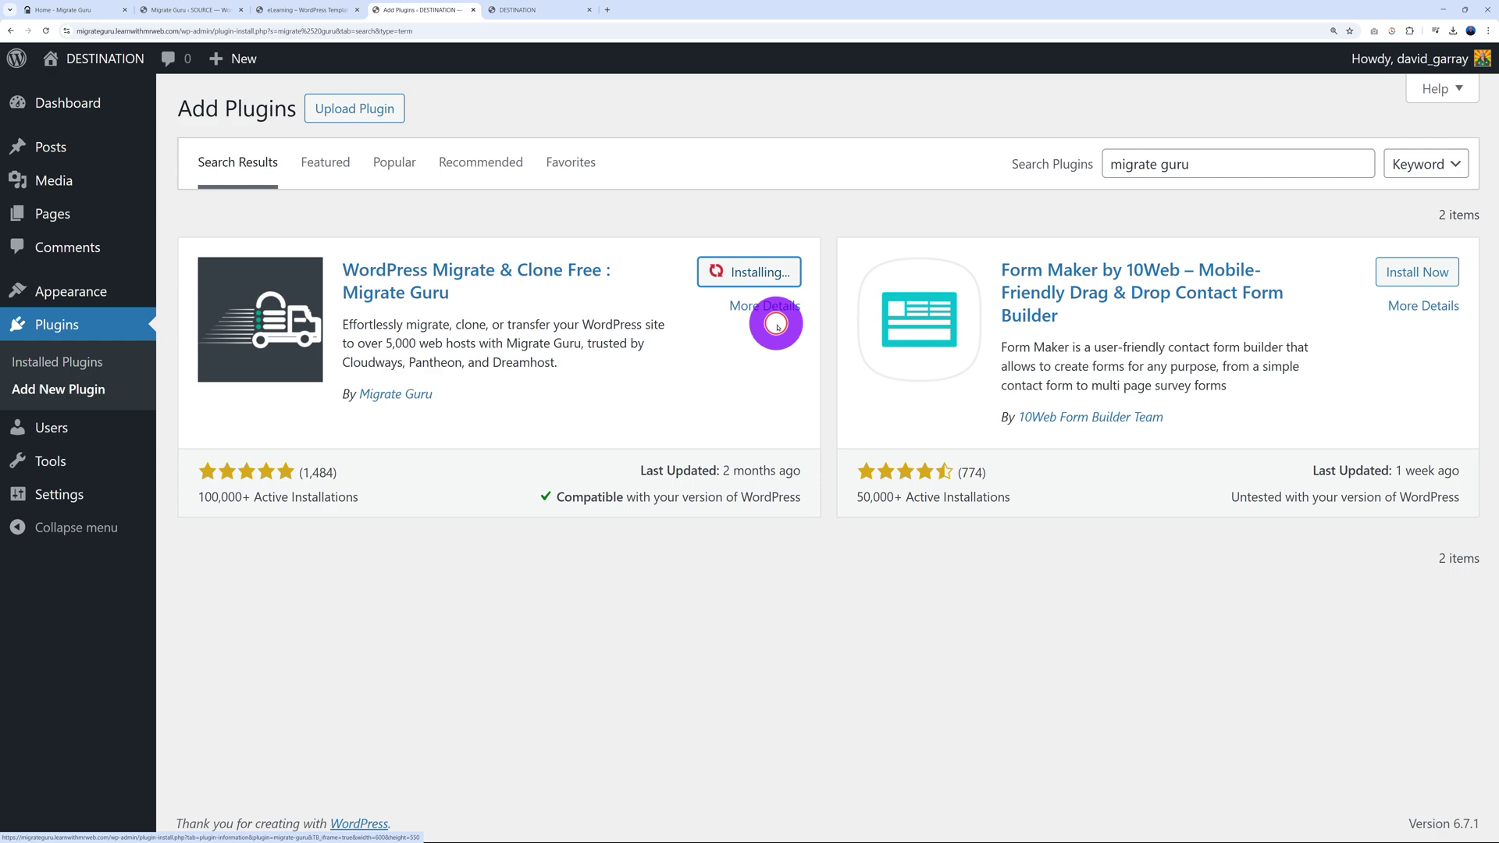
click(771, 275)
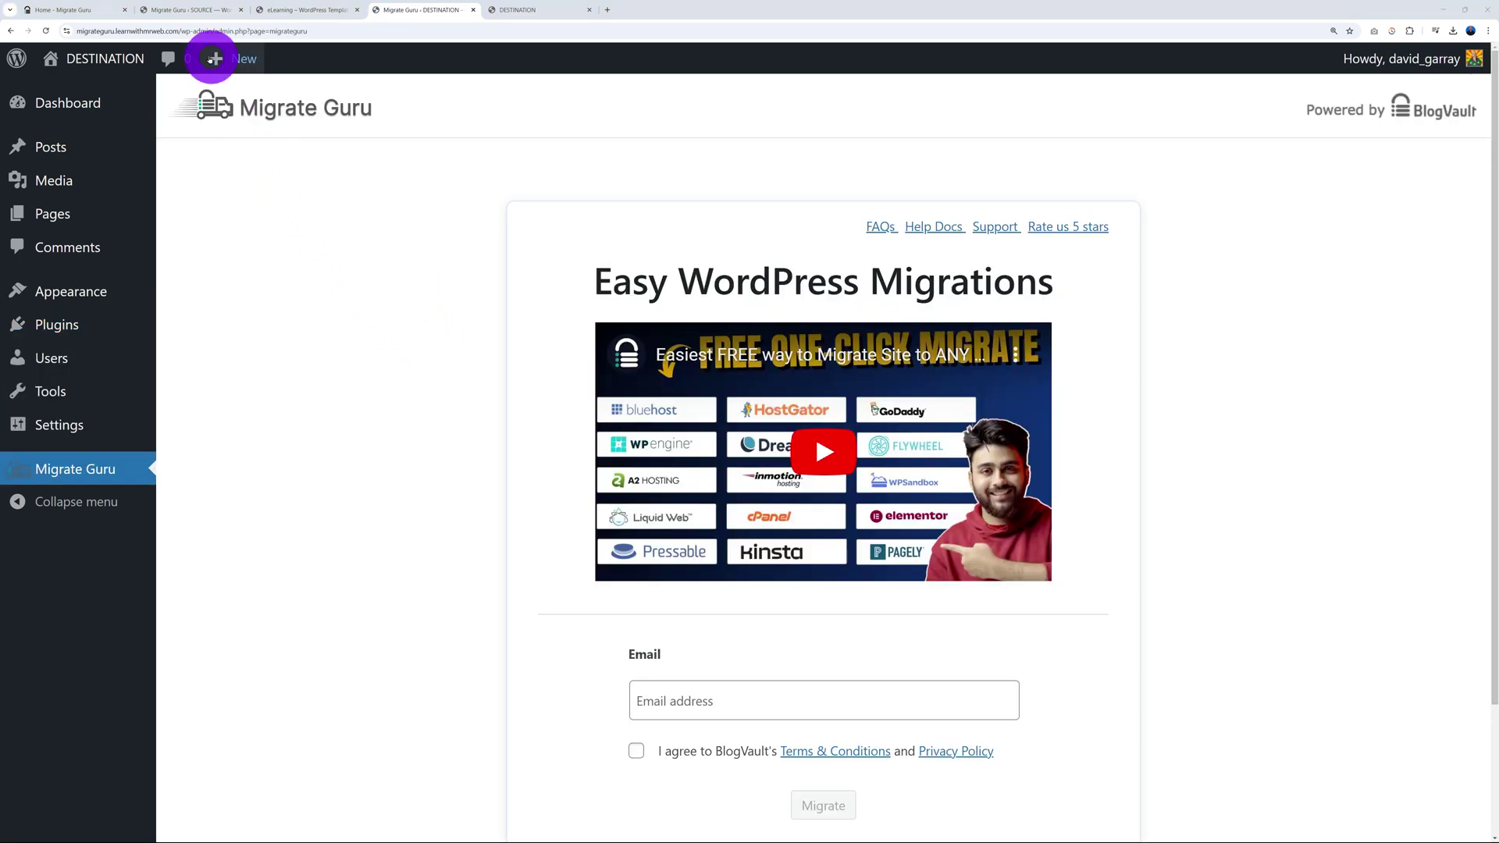
Step: On the SOURCE Migrate Guru page, enter an e-mail address, accept BlogVault's terms, and click Migrate
click(177, 10)
scroll(338, 686, down, 1)
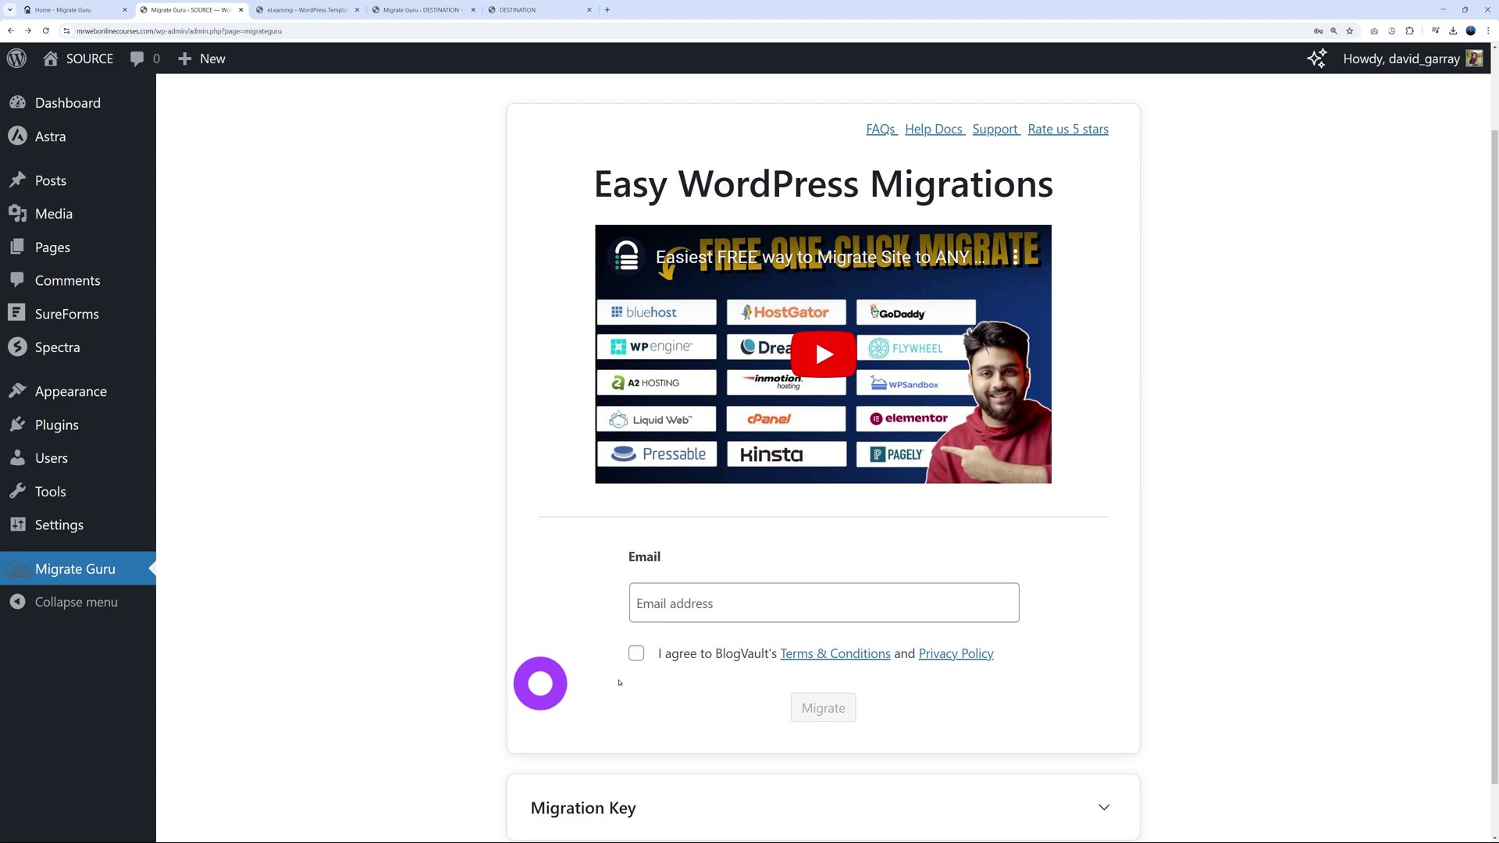
click(734, 603)
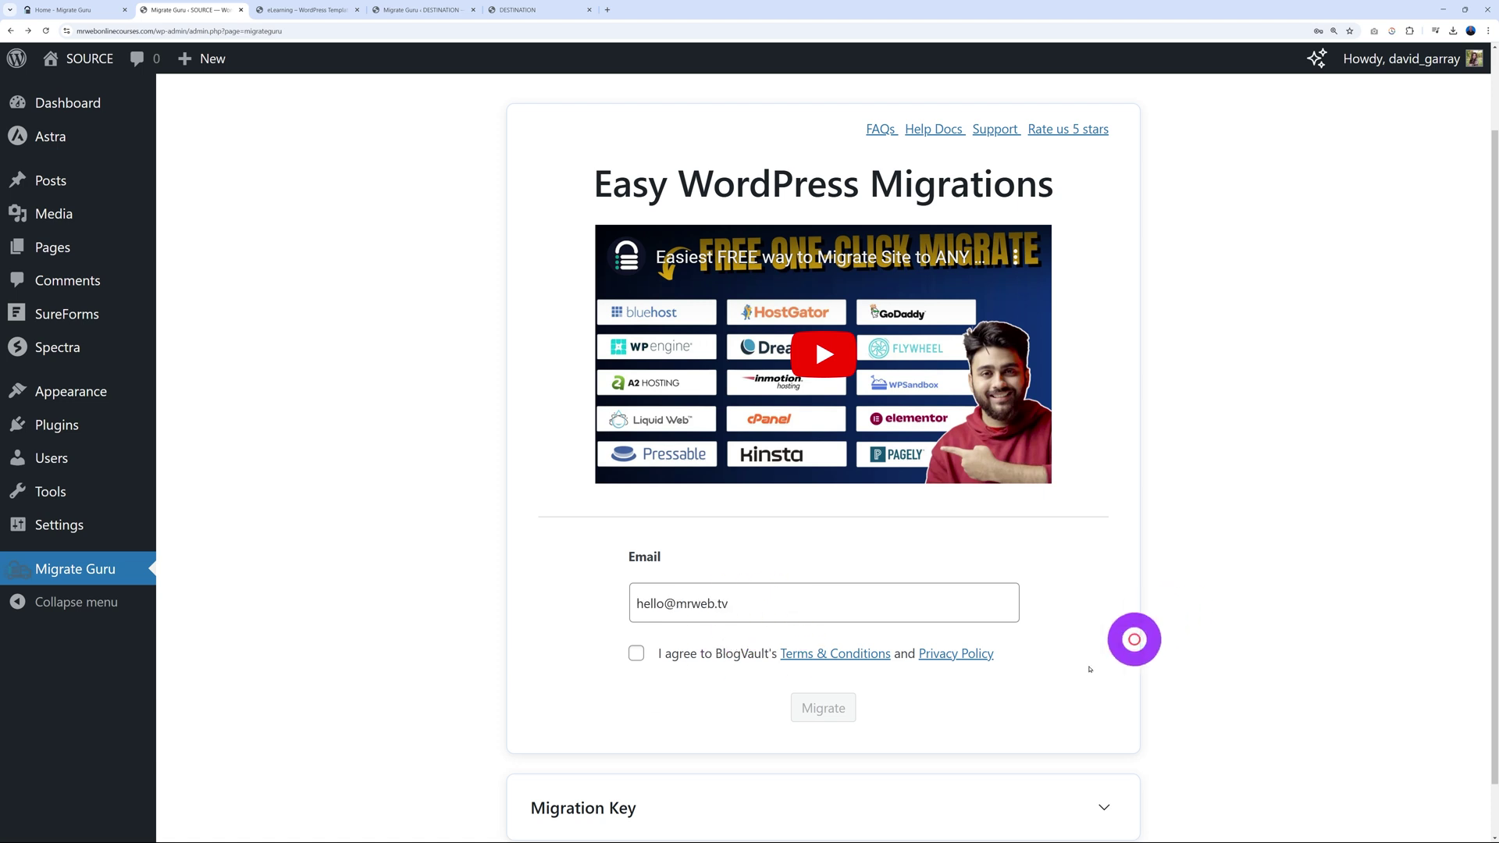
click(637, 654)
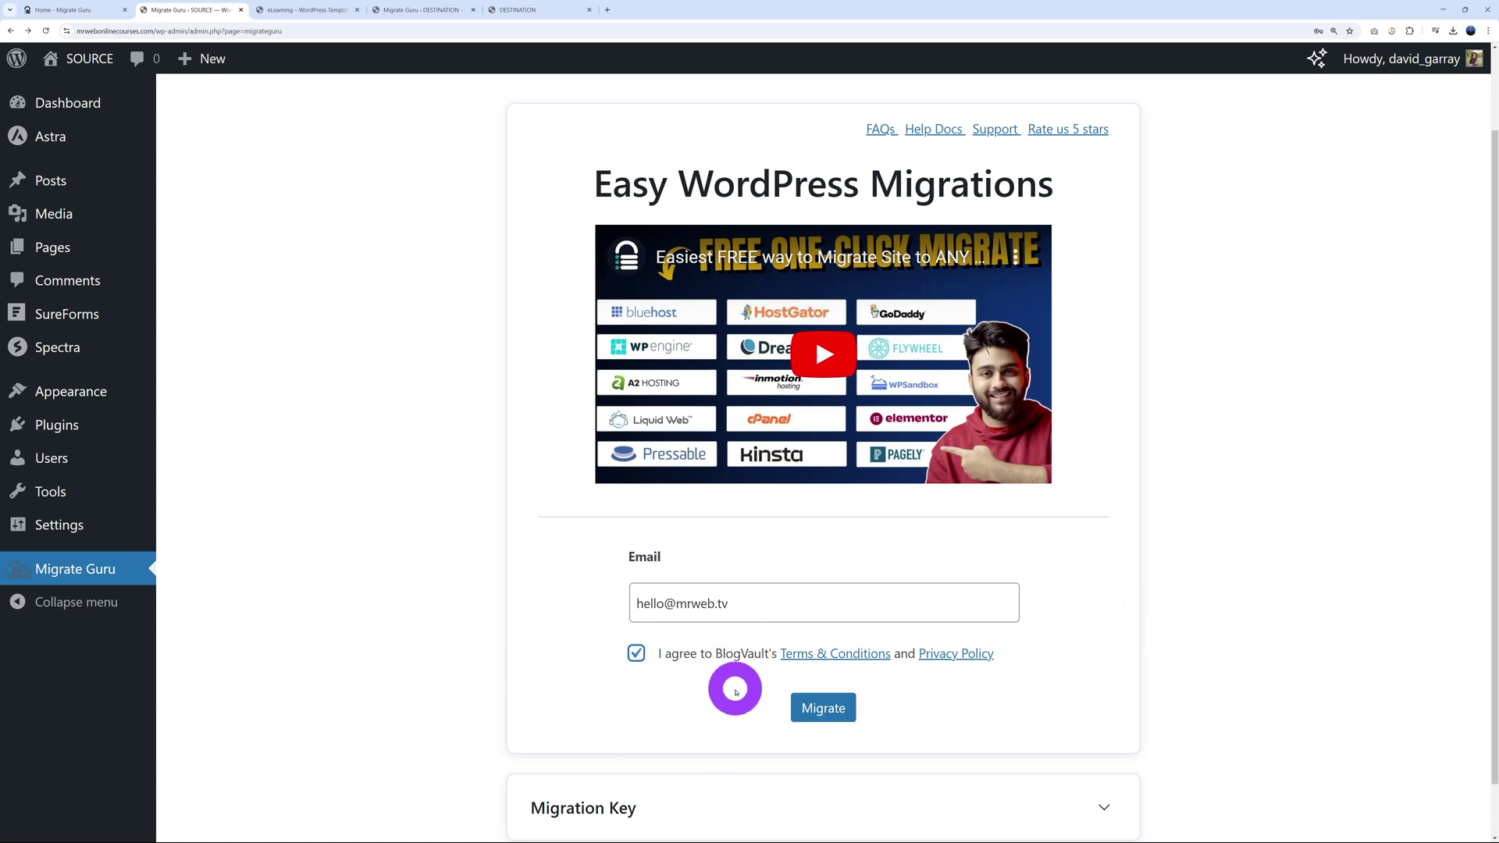
click(826, 717)
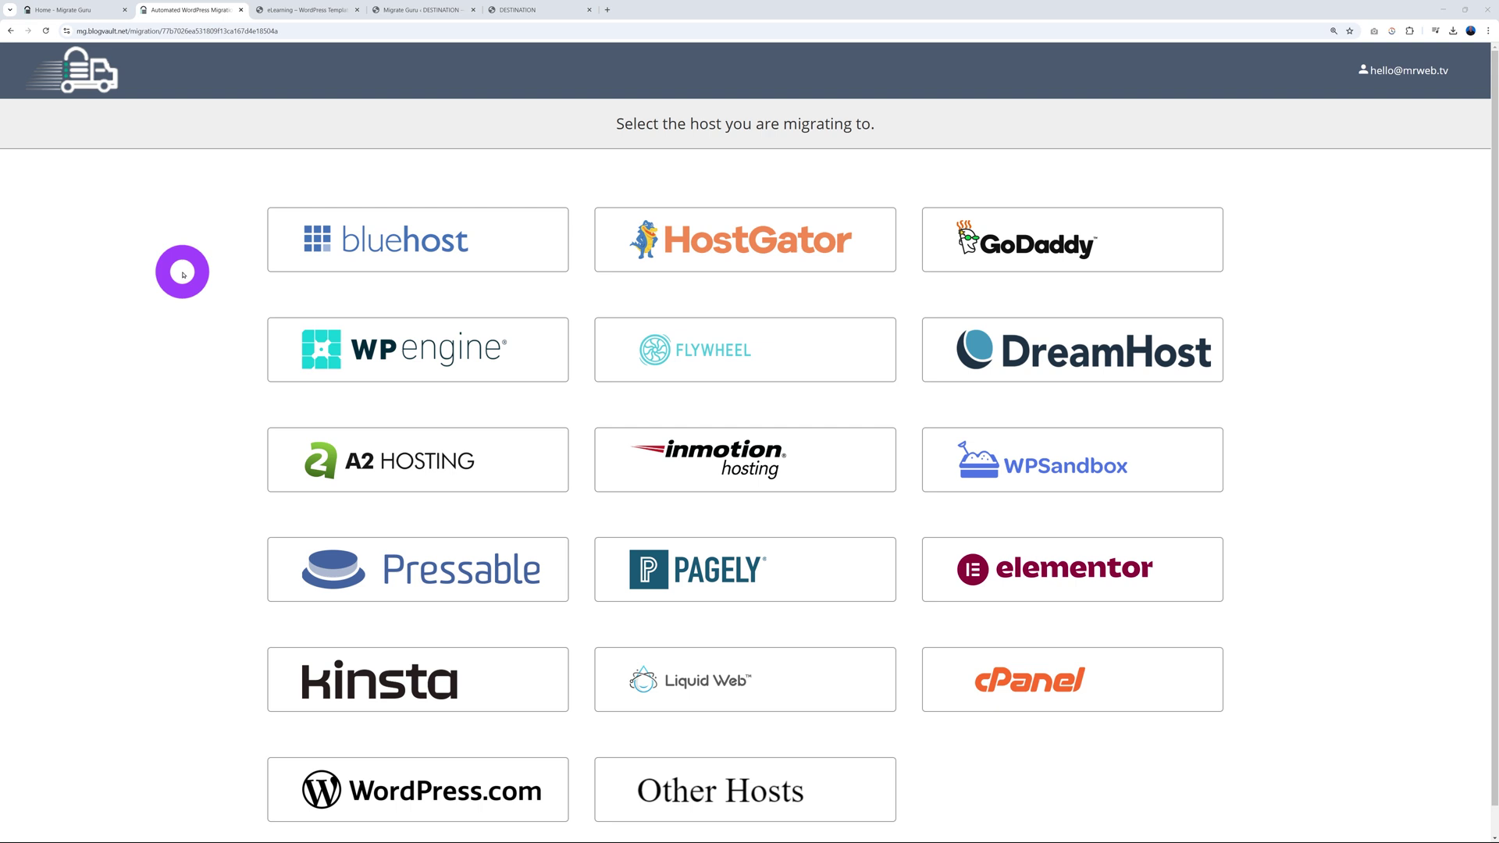
Step: Choose Other Hosts as the destination host, then go to the DESTINATION Migrate Guru tab
click(727, 795)
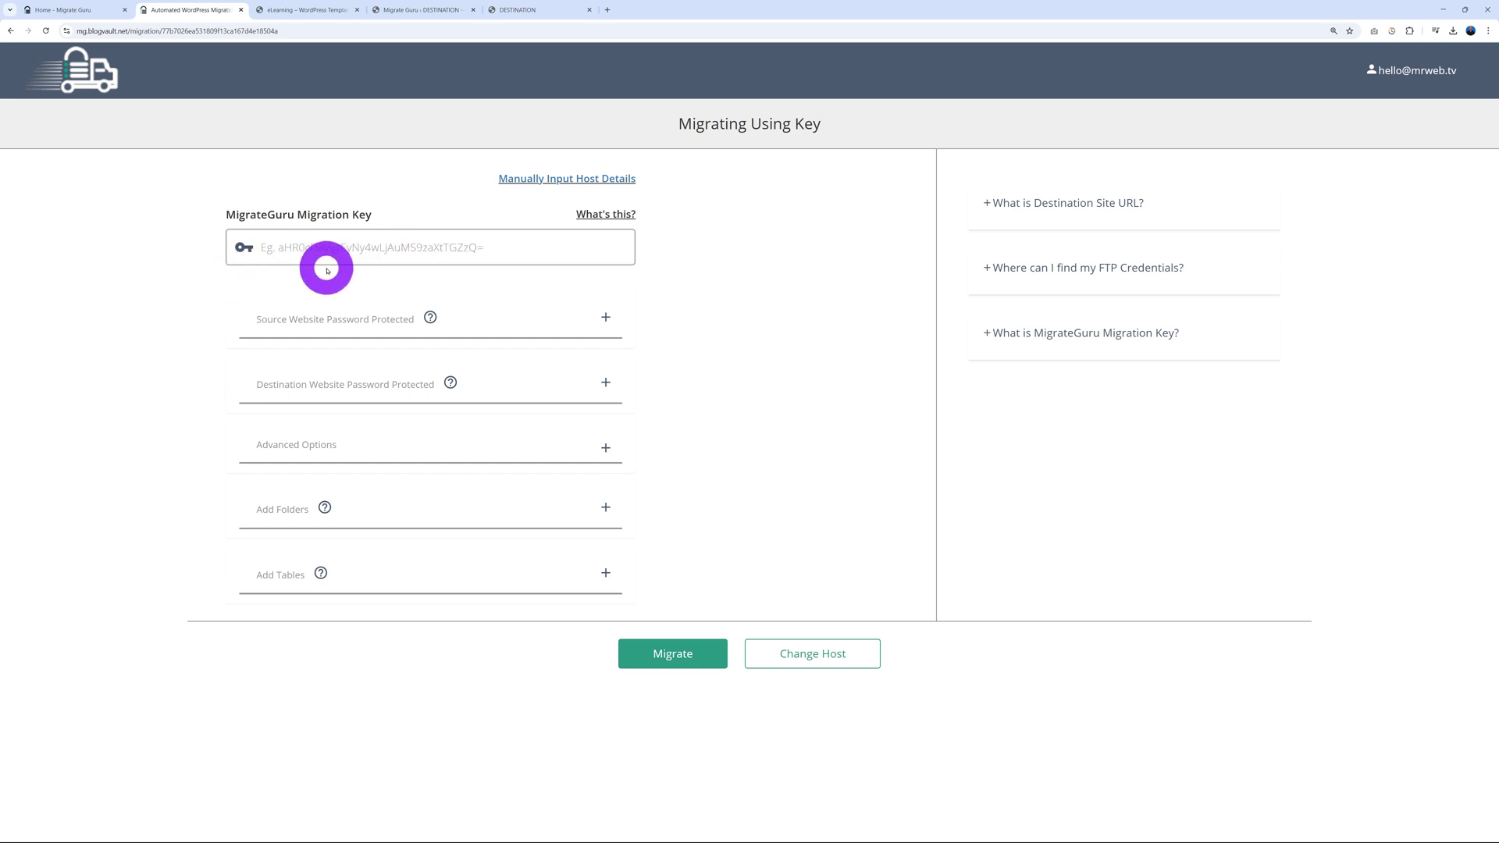
click(432, 11)
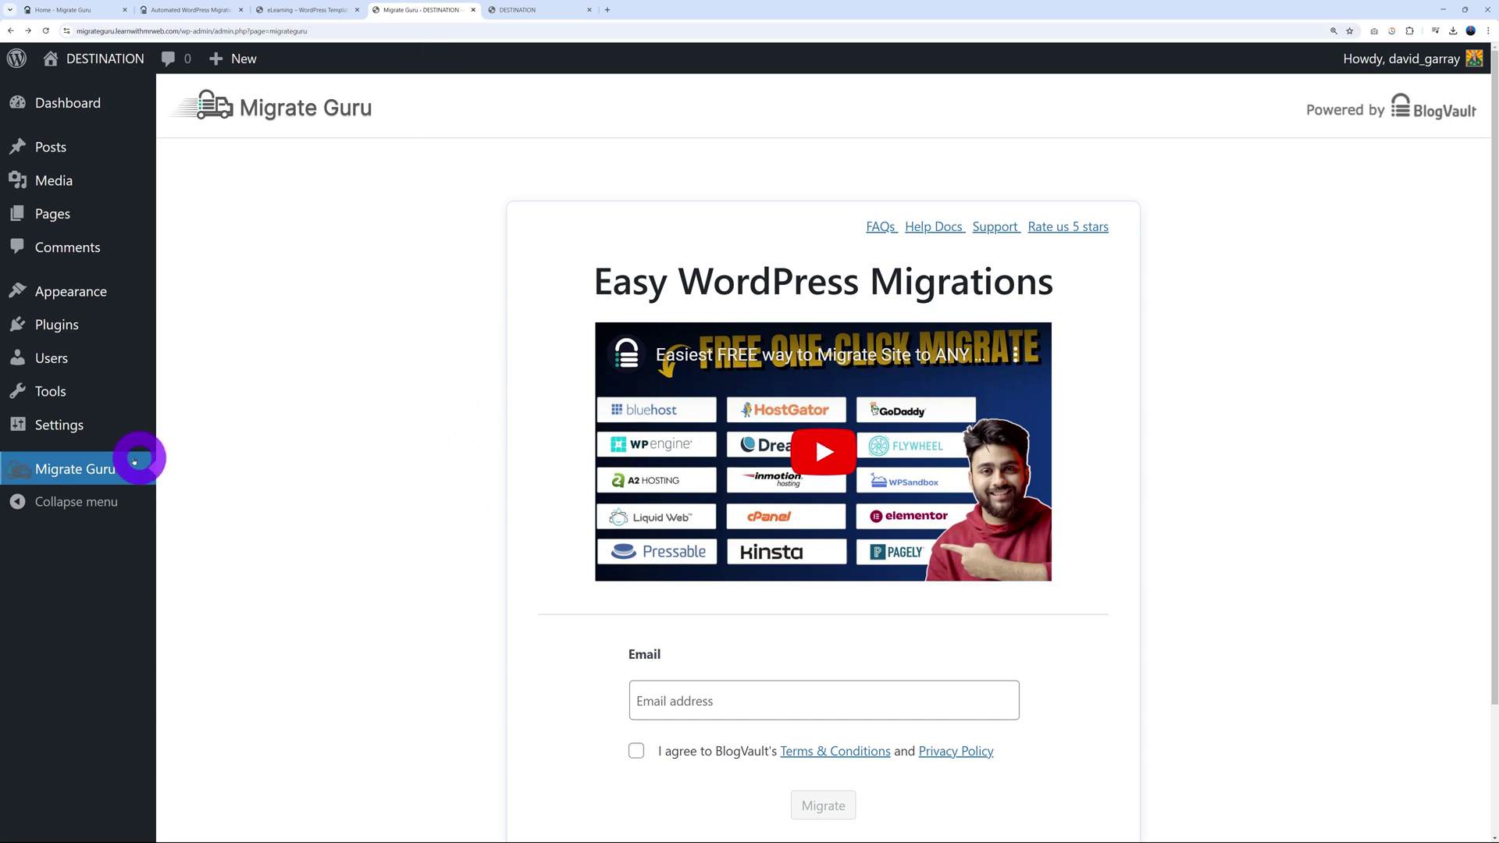
Step: Expand the DESTINATION site's Migration Key panel and copy the key
scroll(462, 425, down, 3)
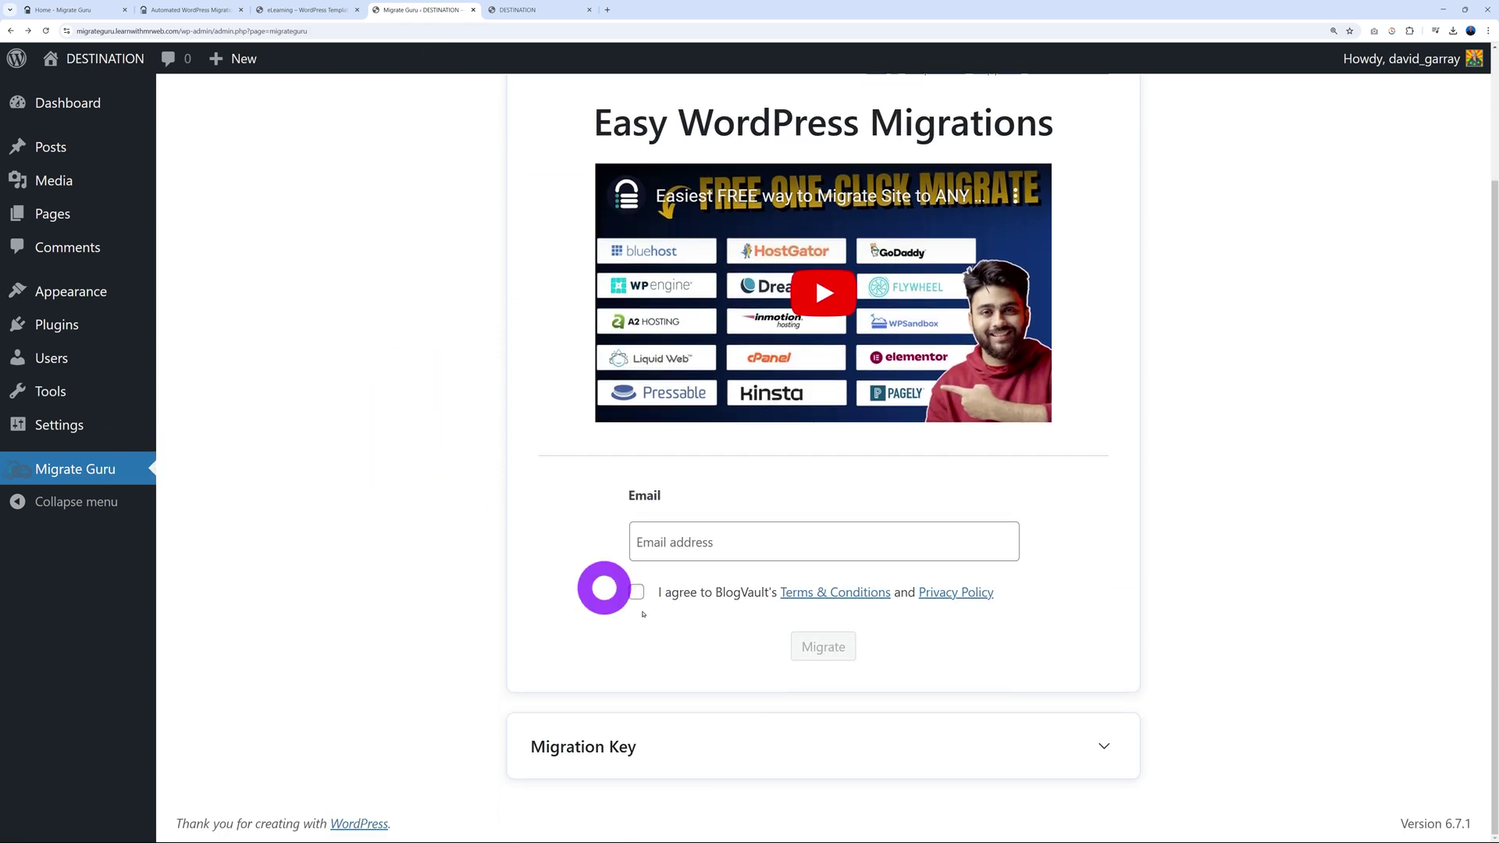
click(1104, 744)
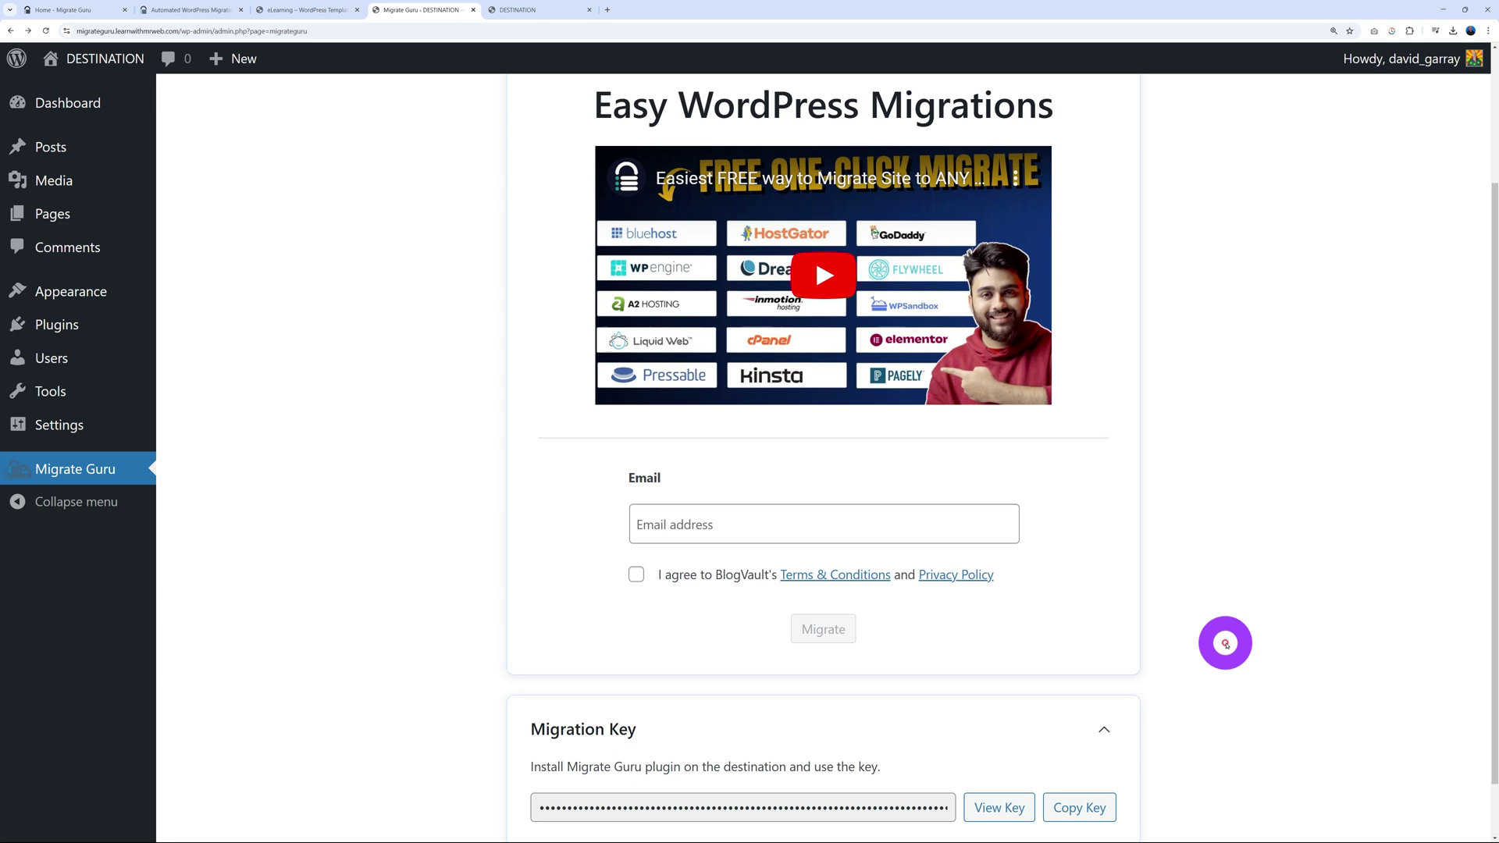
click(1091, 741)
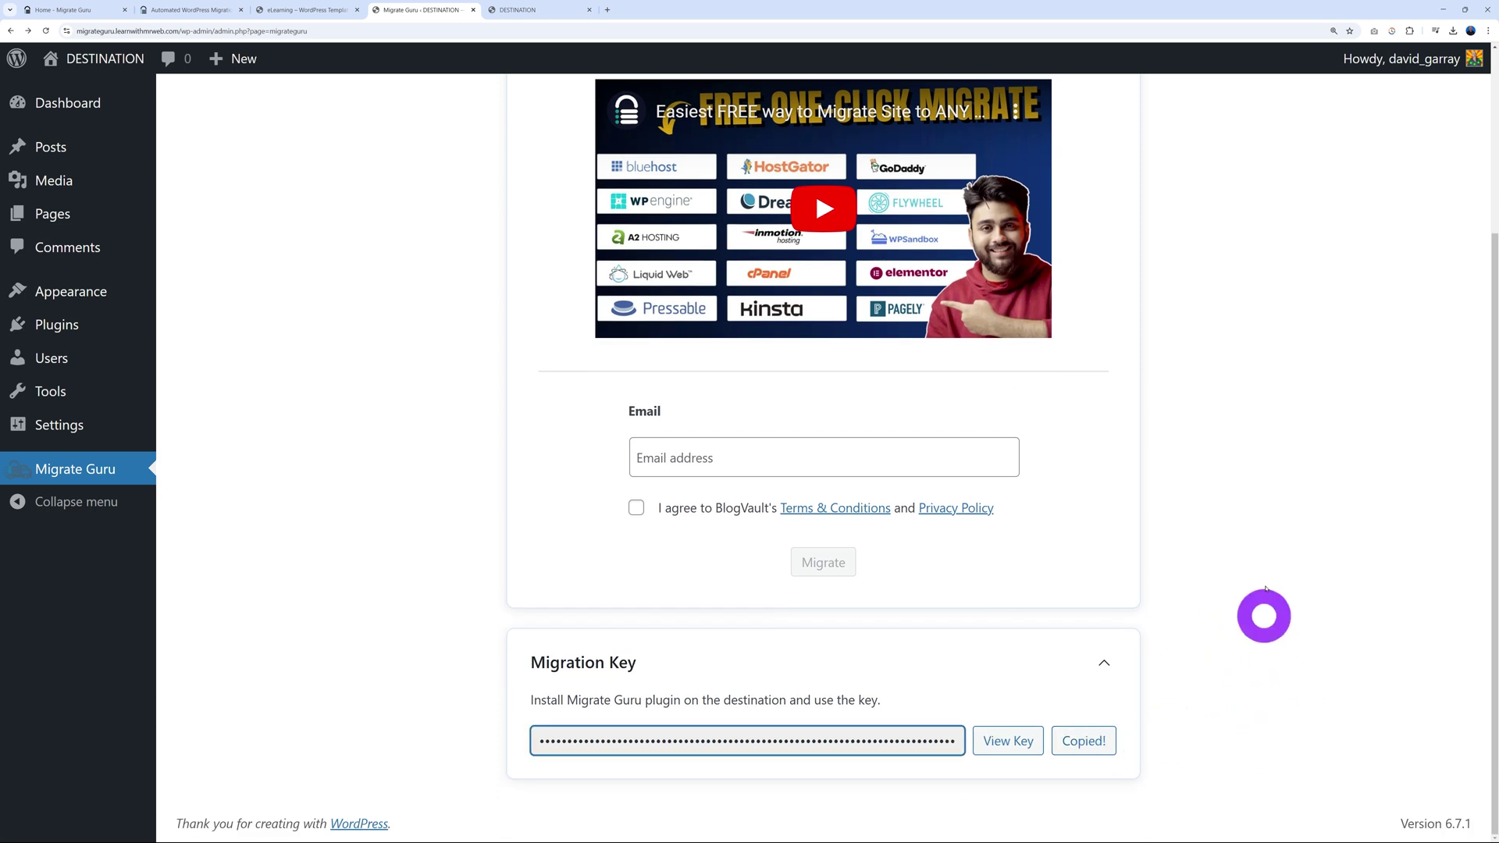
Step: Paste the migration key into BlogVault's MigrateGuru Migration Key field and start the migration
click(190, 10)
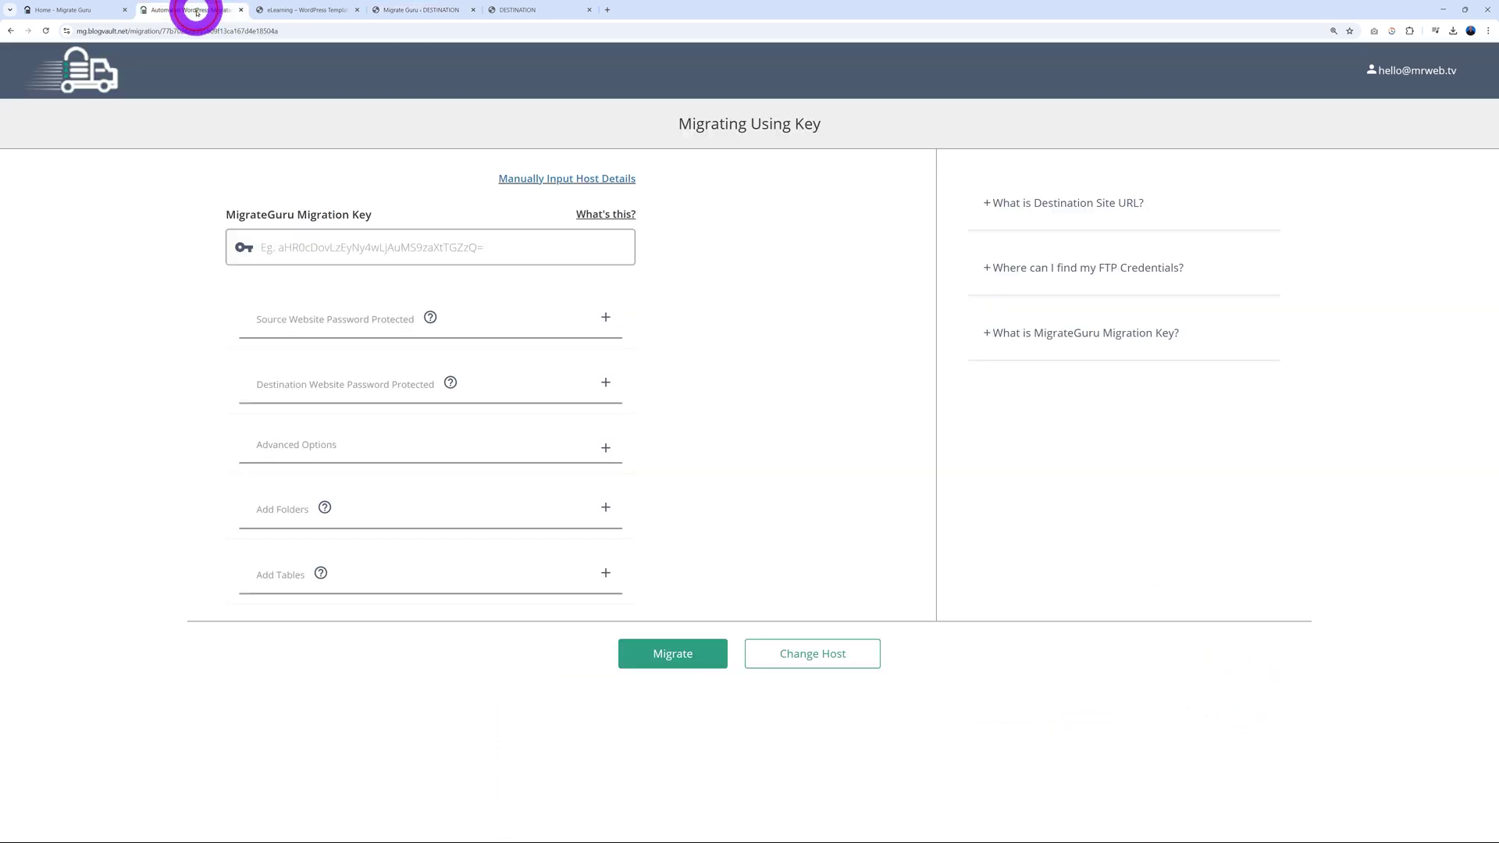
click(311, 247)
key(ctrl+v)
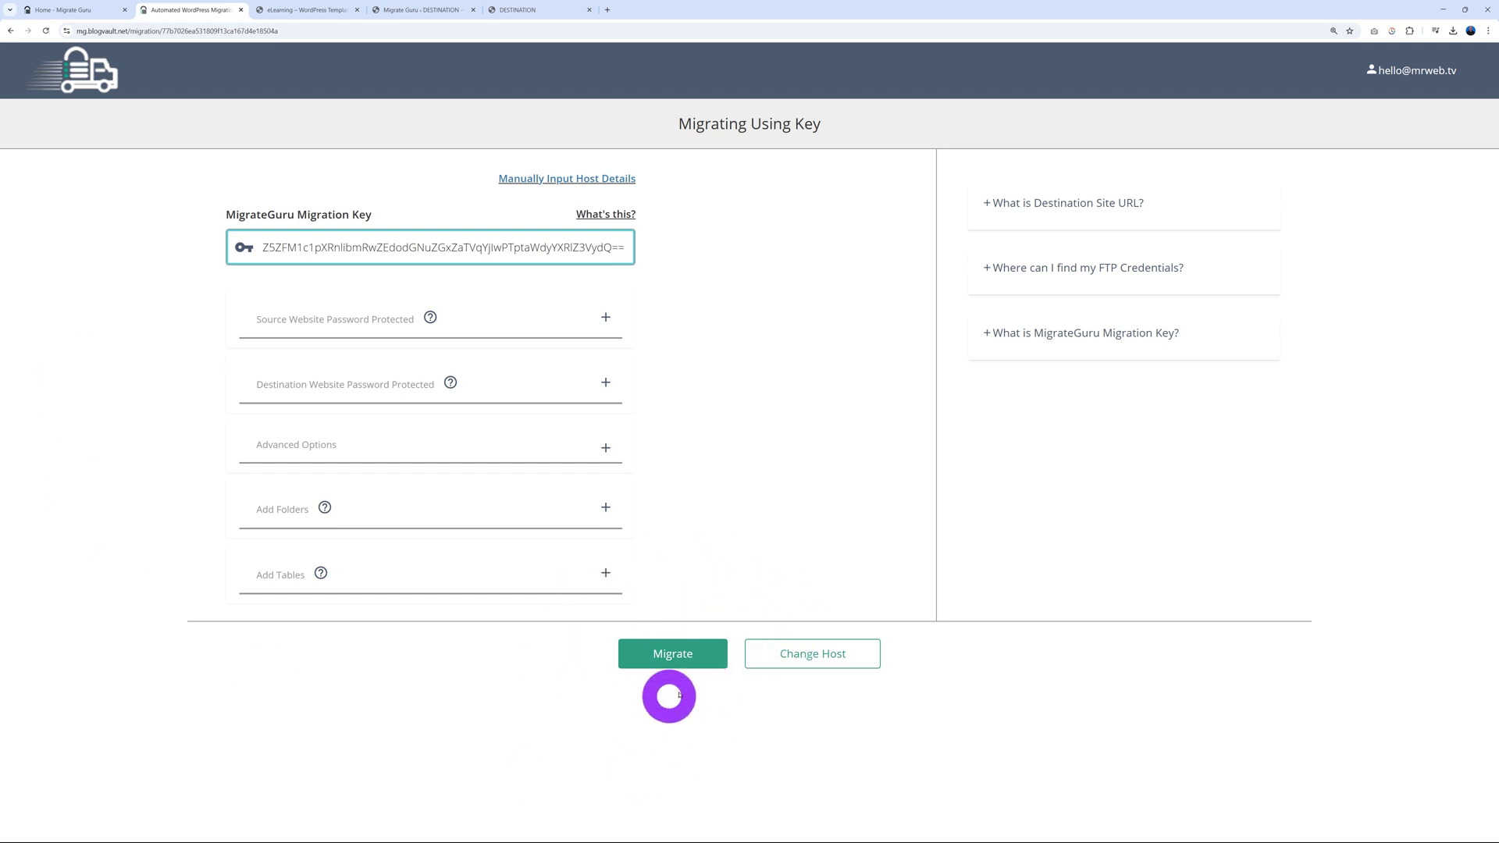
click(685, 663)
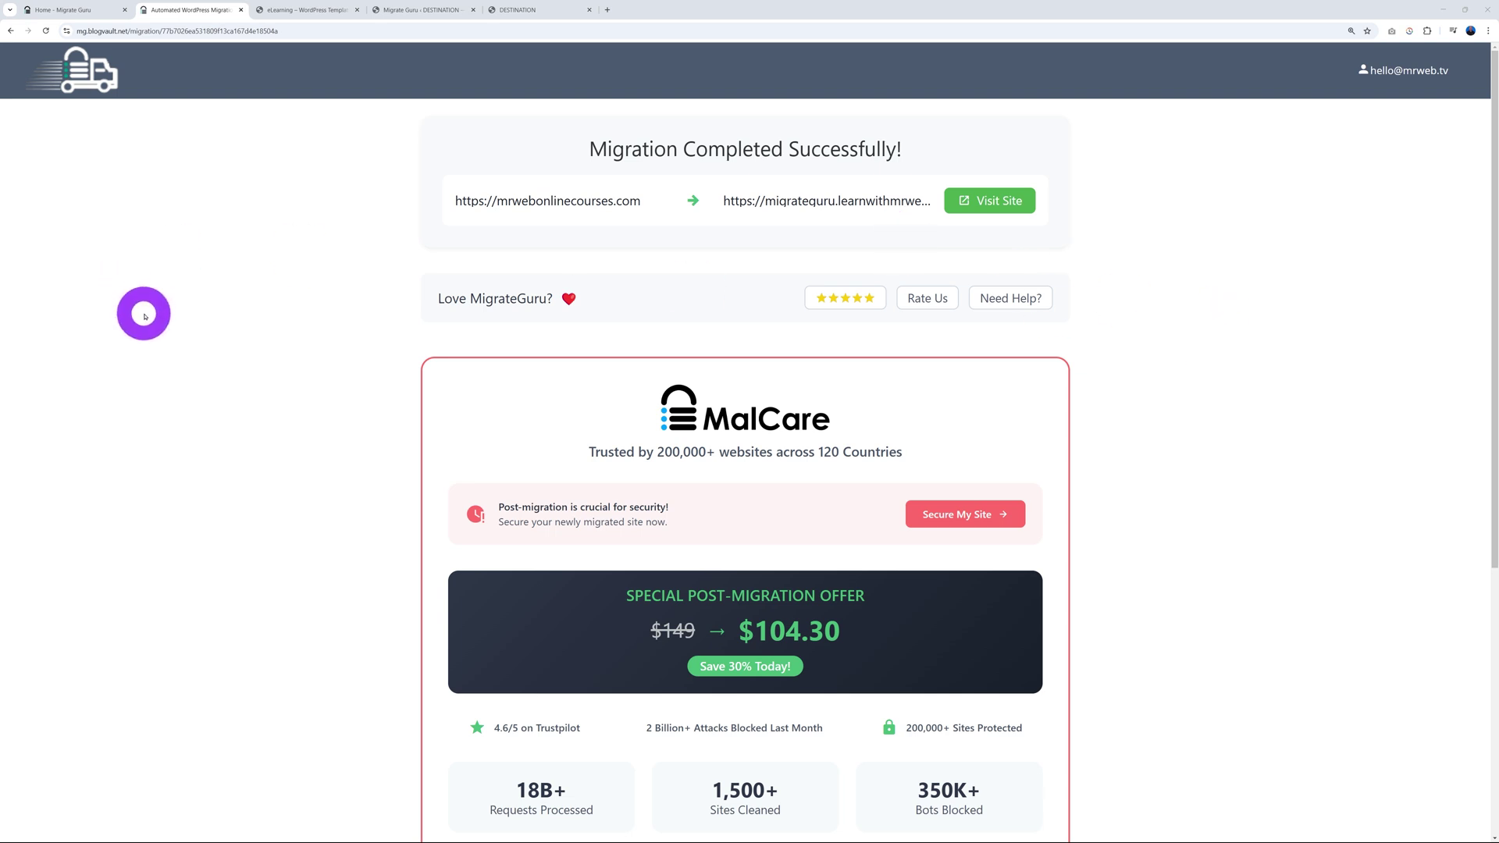
Step: Reload the DESTINATION front end and scroll through the migrated Gobios fitness homepage
click(518, 9)
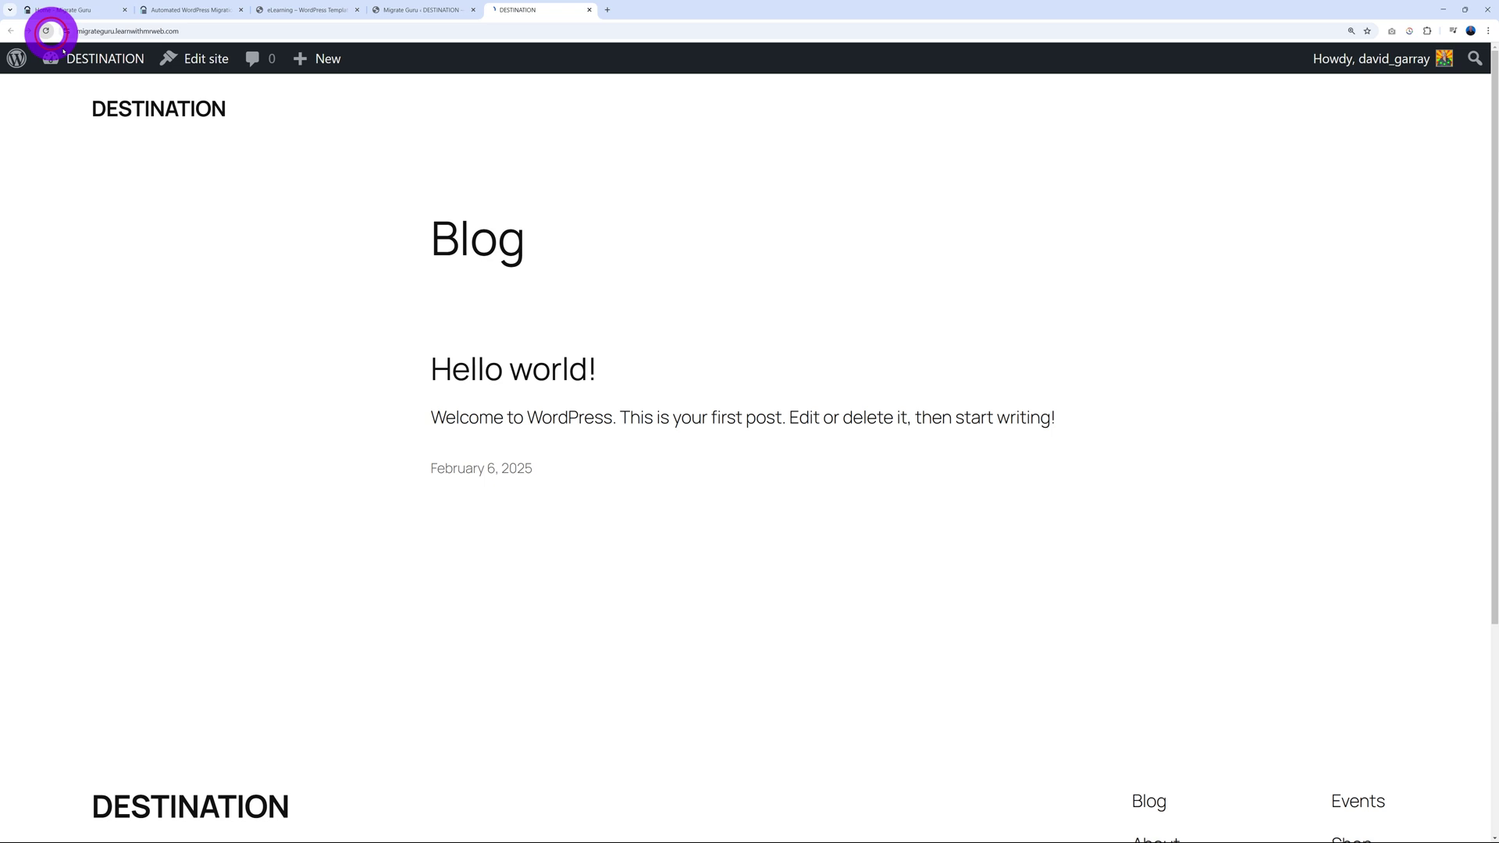
click(46, 30)
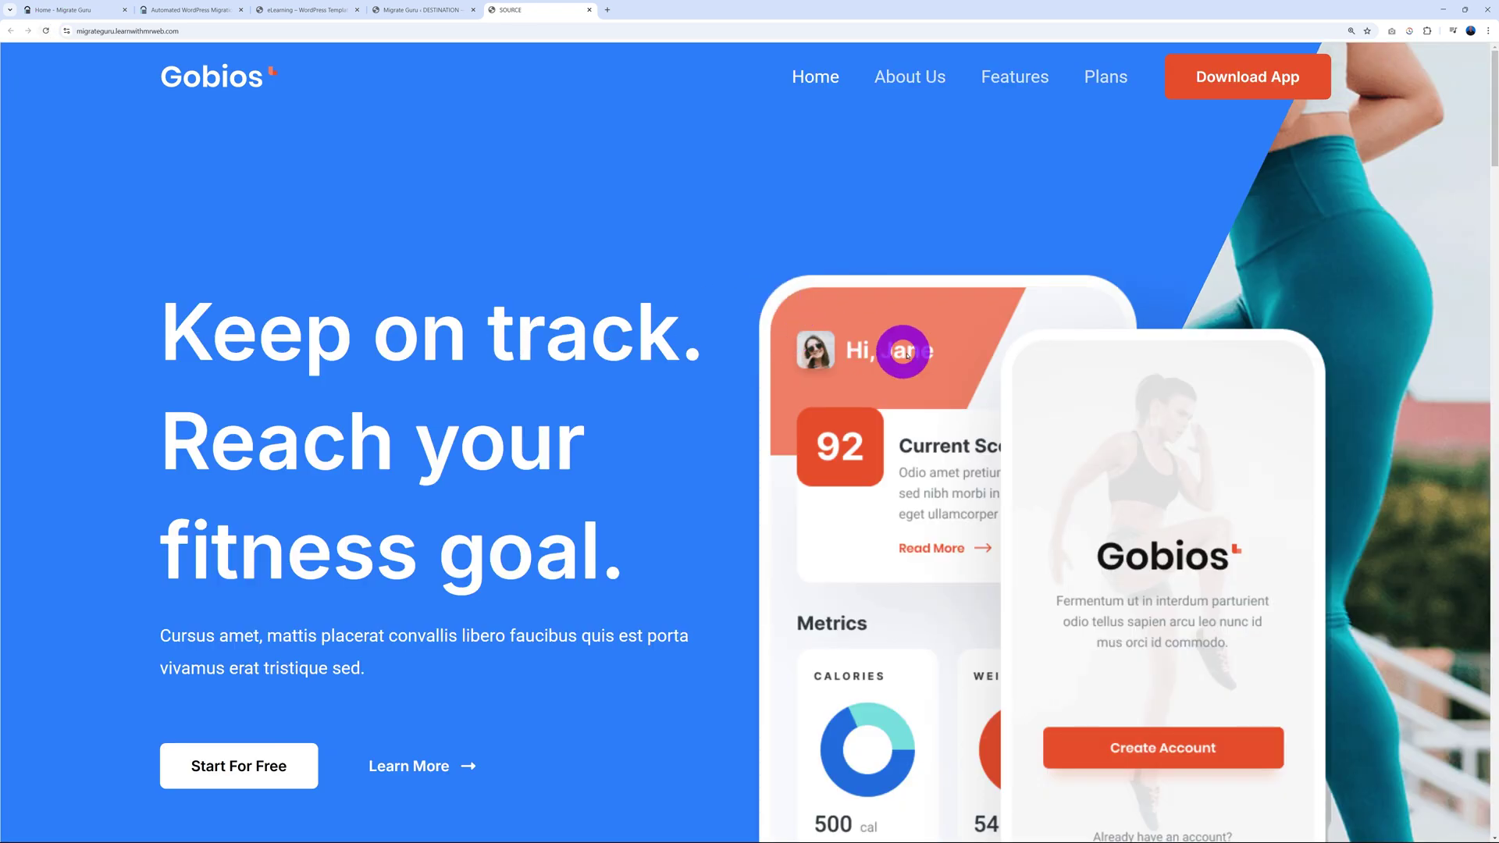
scroll(923, 371, down, 6)
scroll(924, 377, down, 18)
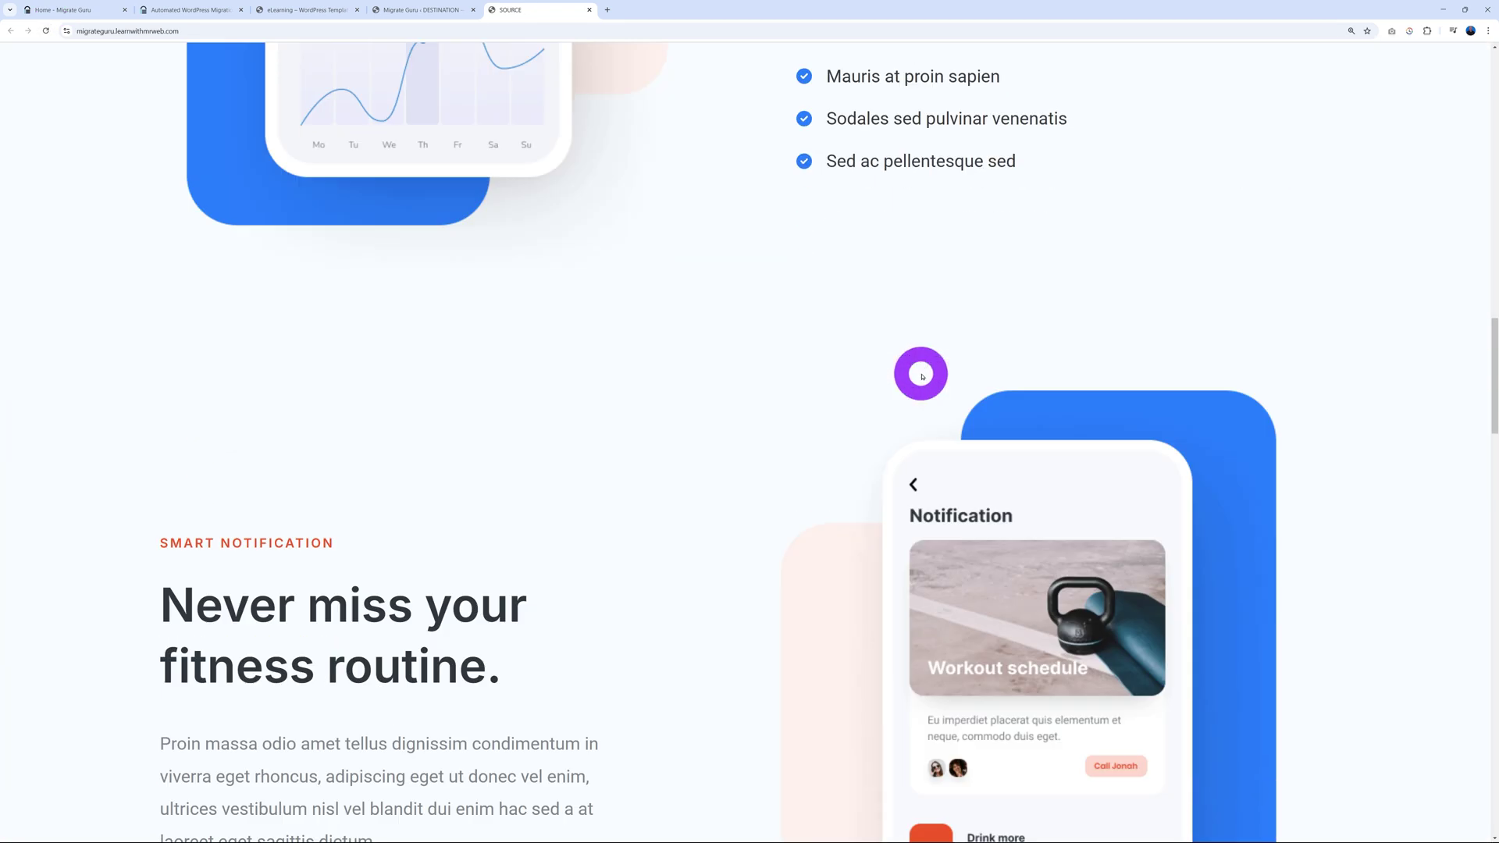
scroll(921, 375, down, 18)
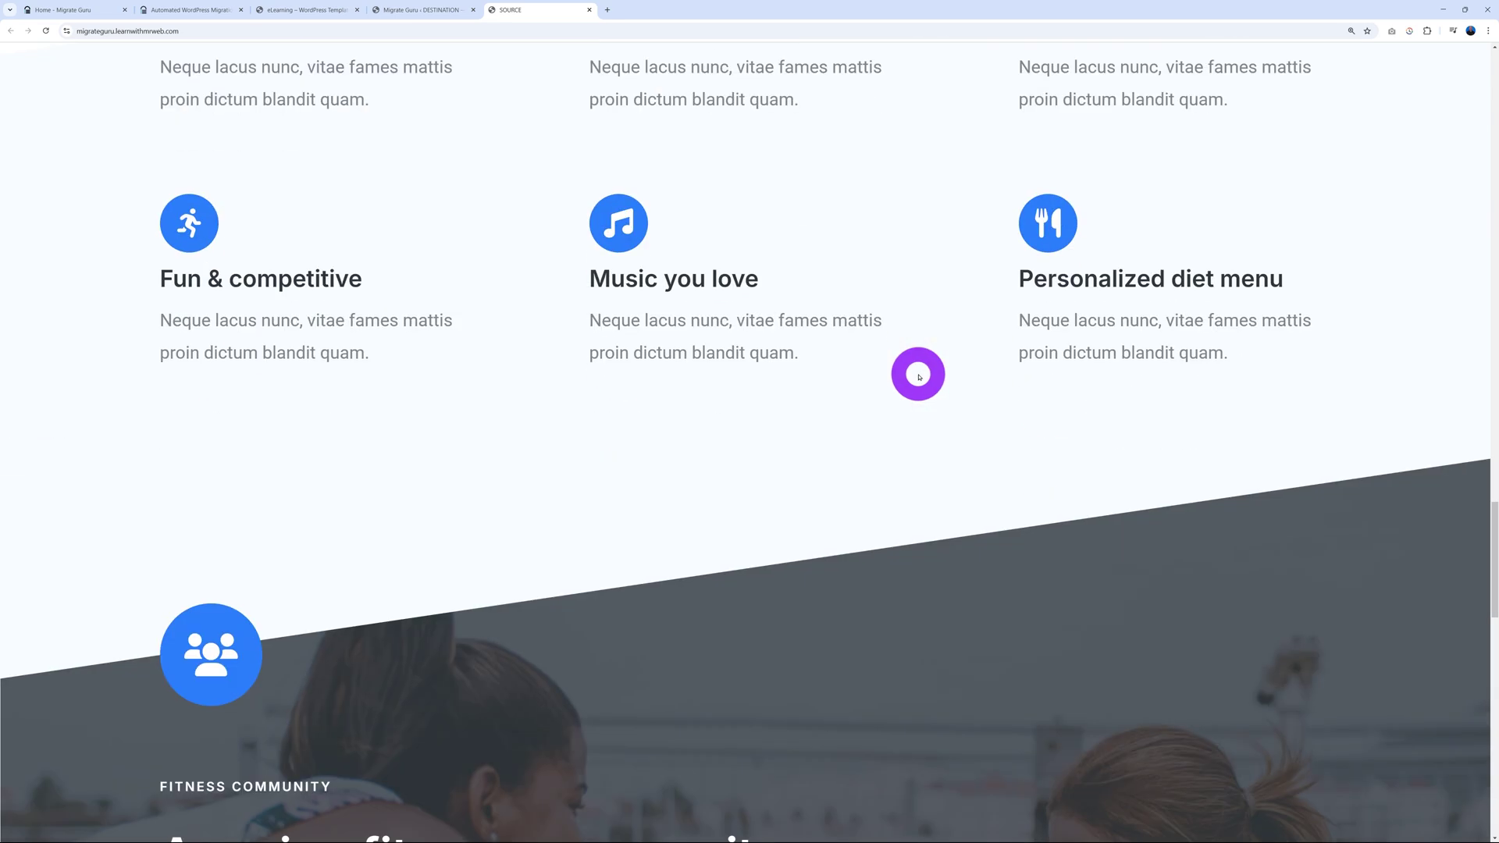
key(Home)
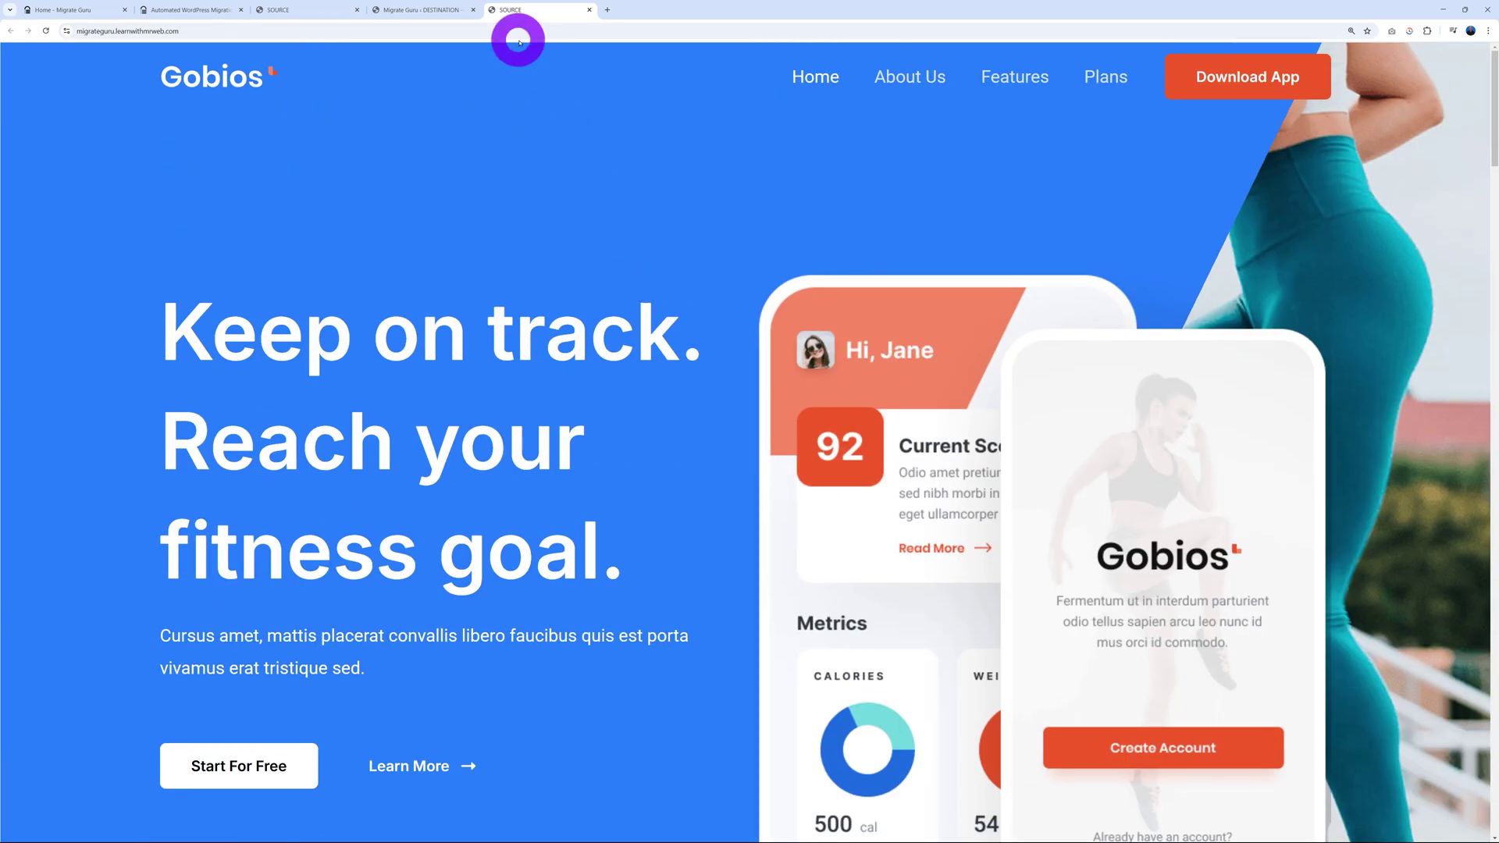
Step: Log back in through the DESTINATION session-expired prompt and open the Pages list
click(404, 8)
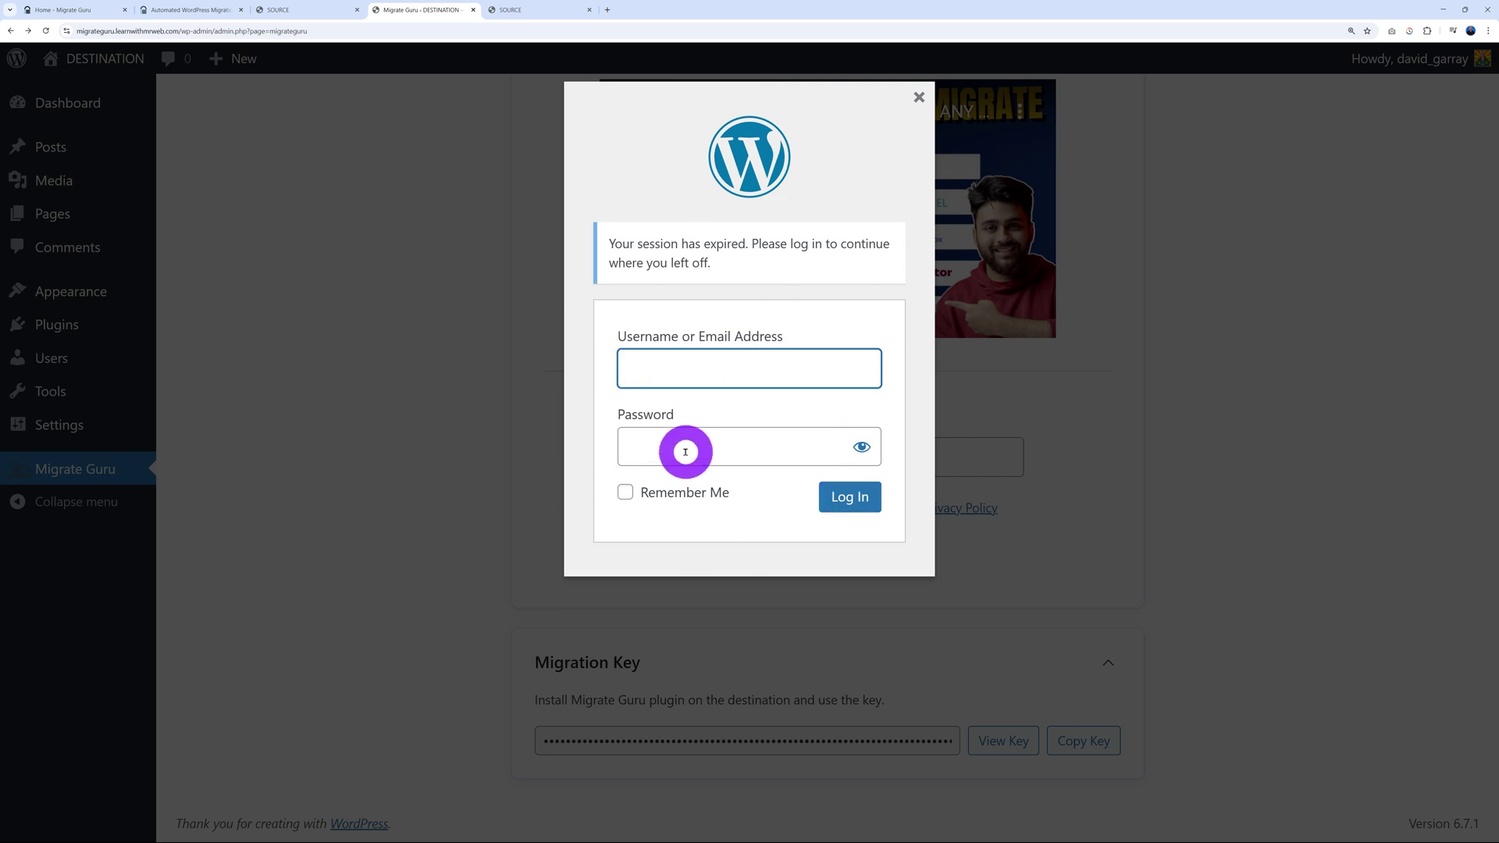
click(855, 500)
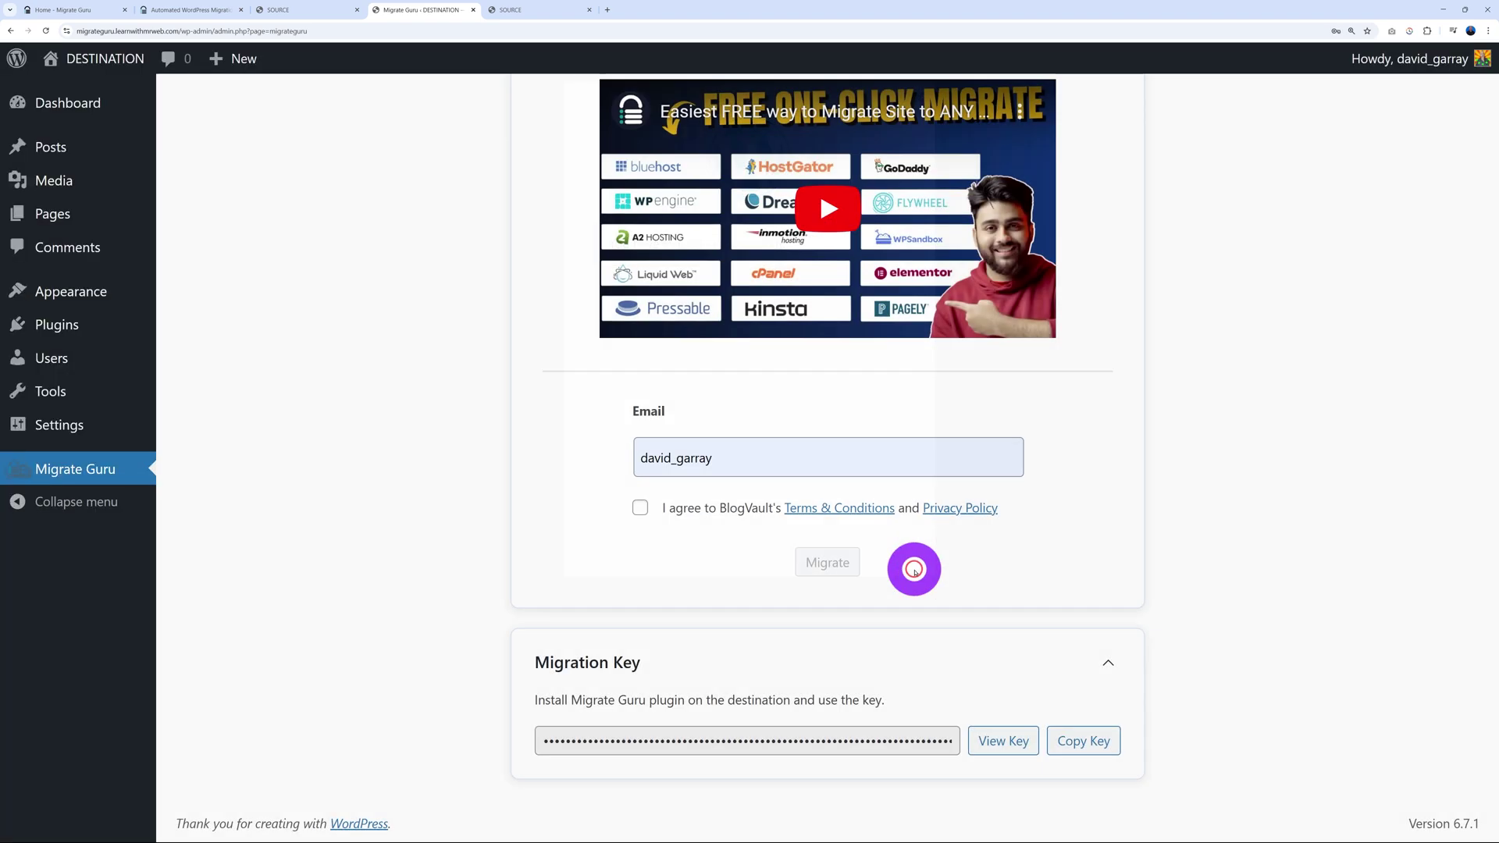
click(66, 215)
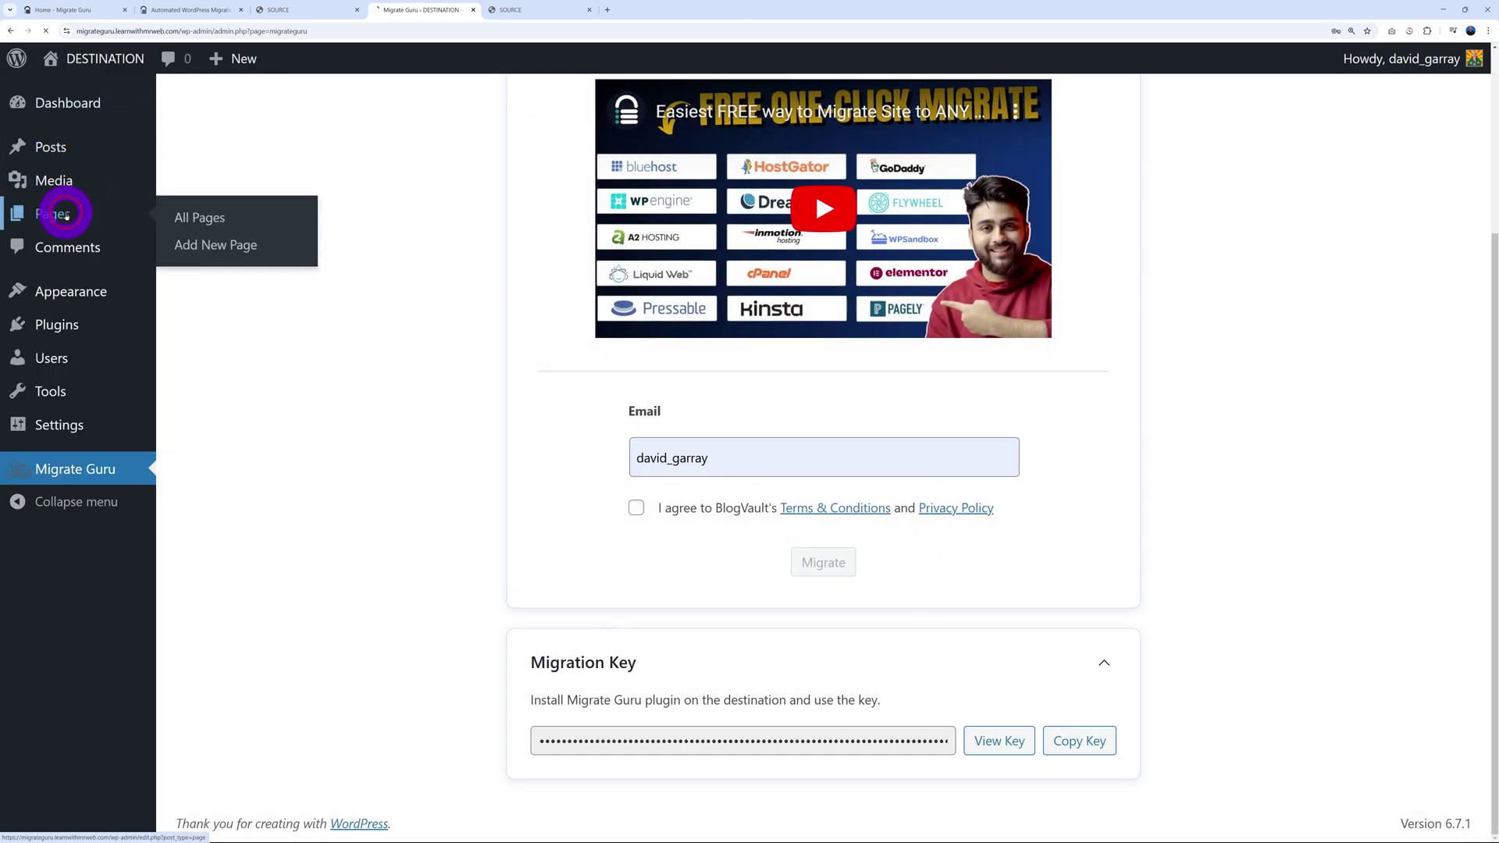